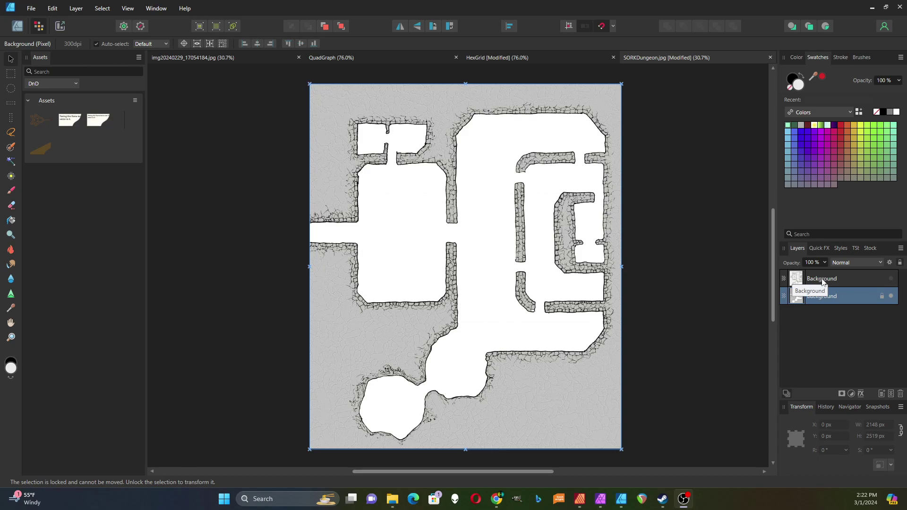
- Show the hidden sketch layer above the locked map background and set its blend mode to Multiply
click(822, 280)
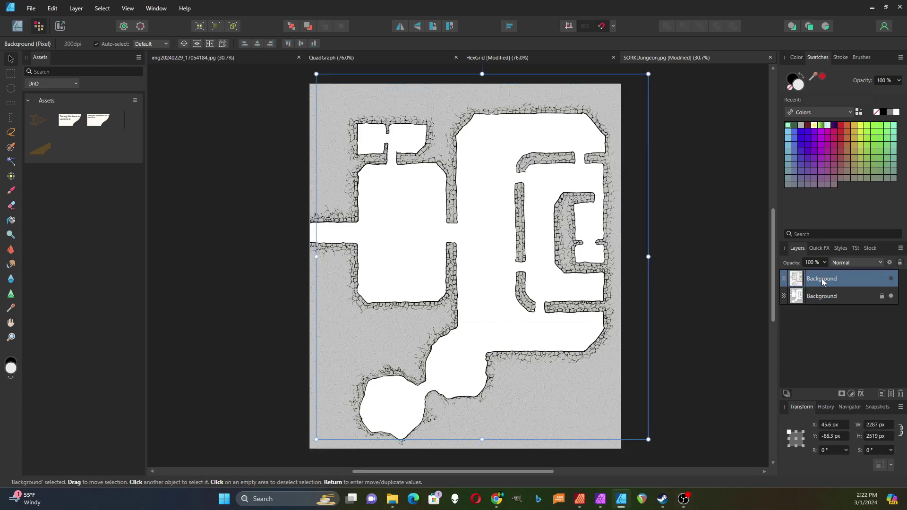
click(891, 280)
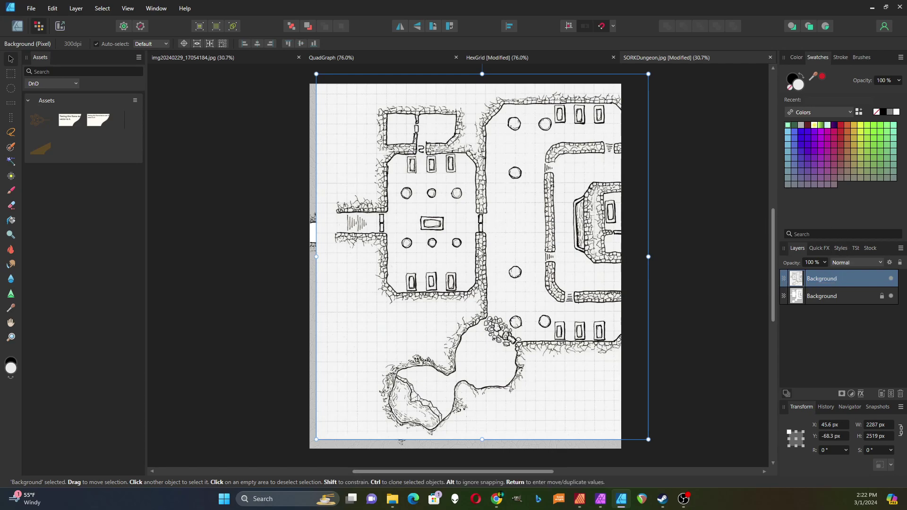
click(881, 262)
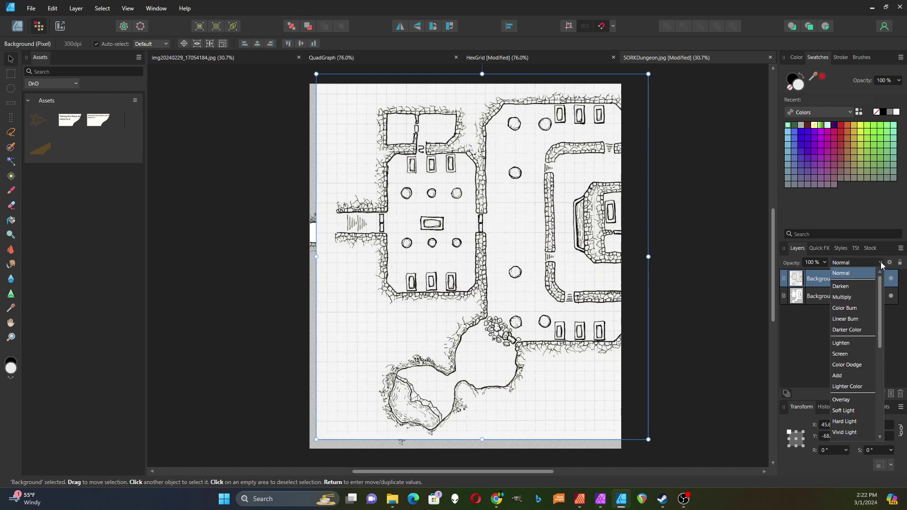
click(851, 298)
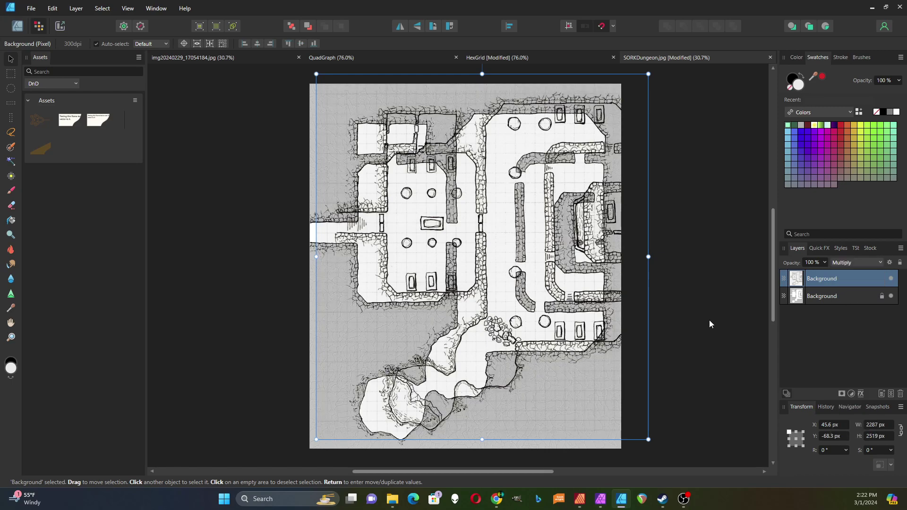
- Align the sketch layer's walls with the map underneath, moving it to X -157.2 px and Y 1 px
drag(565, 233, 533, 243)
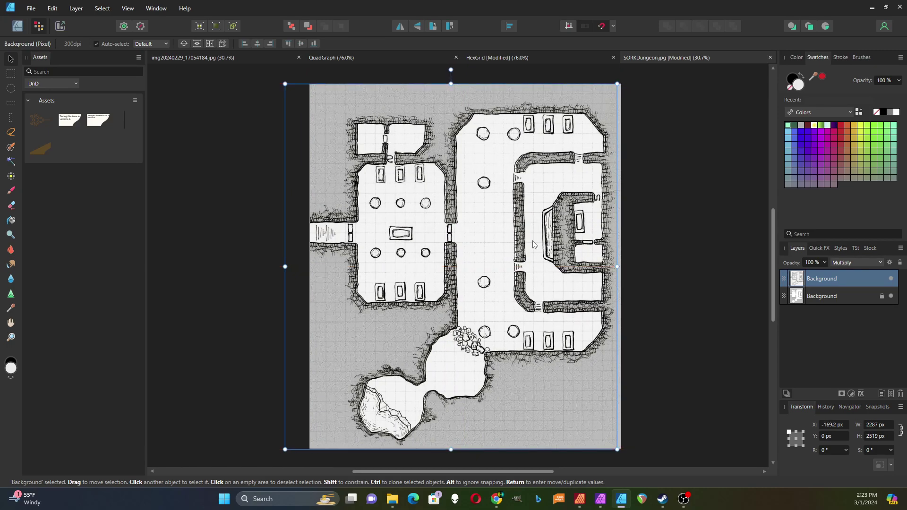
scroll(518, 207, up, 5)
scroll(517, 207, up, 4)
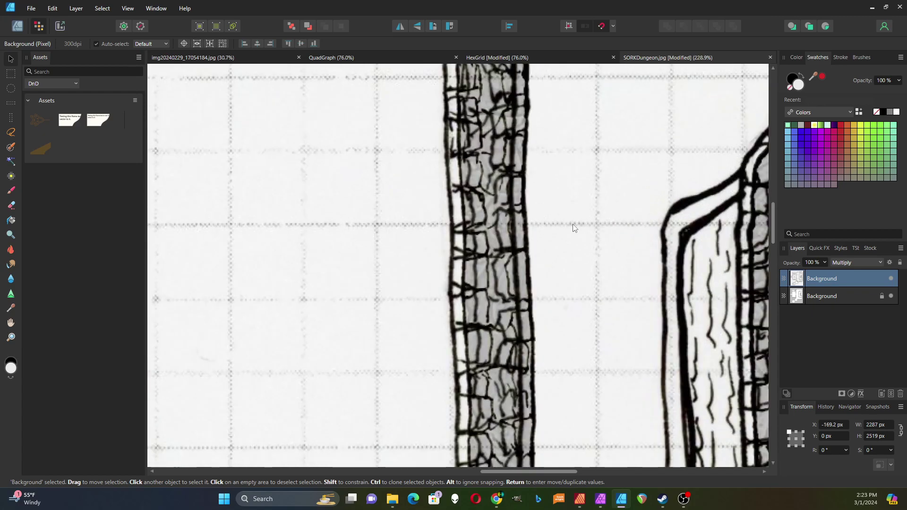
key(shift+Right)
key(Right)
key(Right)
key(Up)
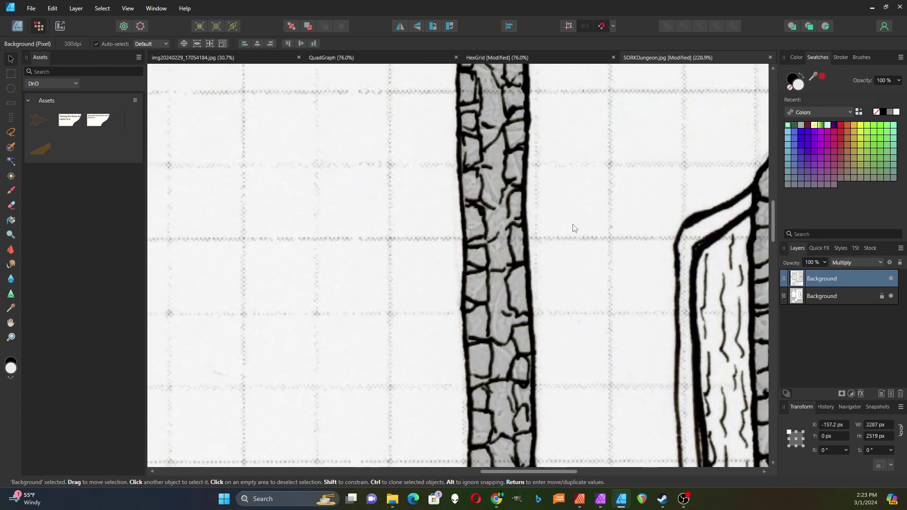
key(Down)
key(Down)
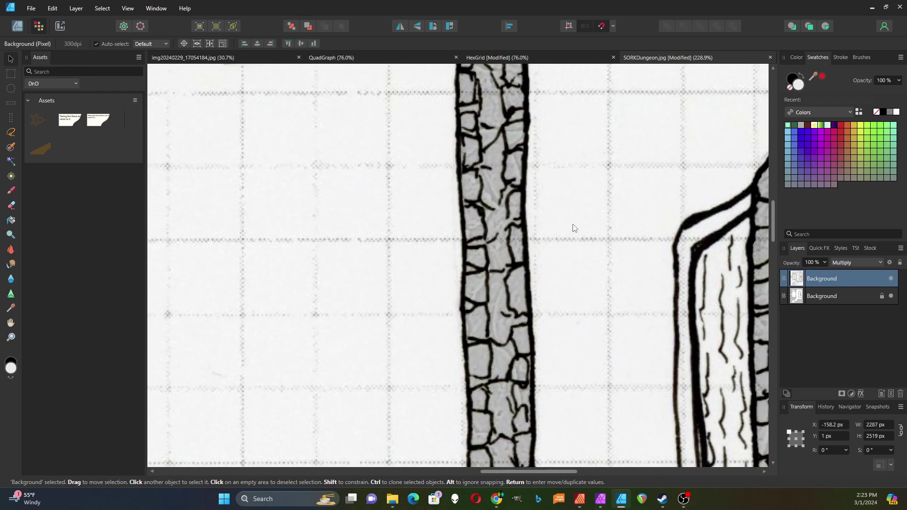
key(Left)
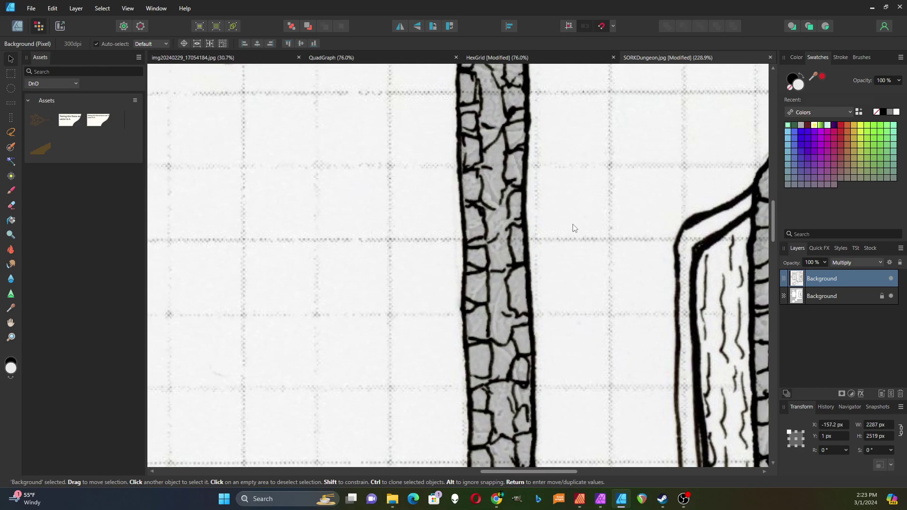
- Examine the aligned overlay as a whole and the pillars and slabs drawn in the large pillared room beside the entrance corridor
scroll(575, 228, down, 10)
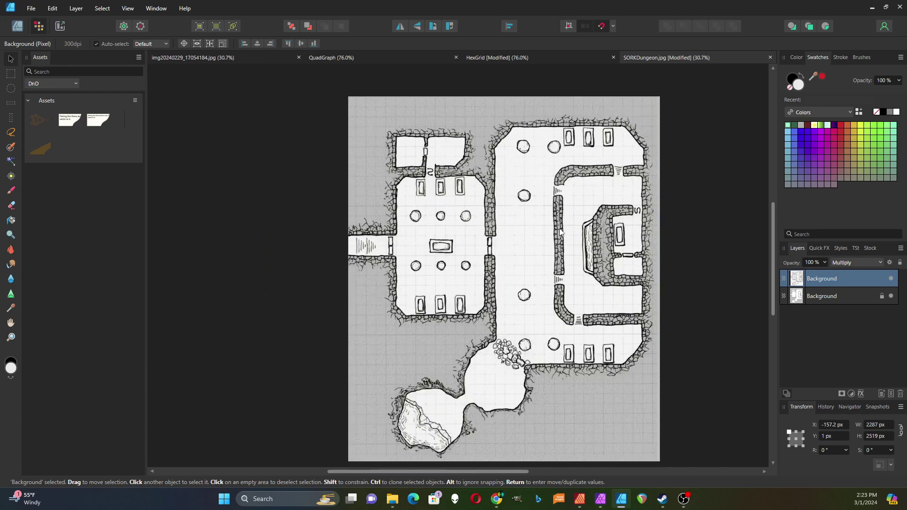
scroll(560, 231, down, 1)
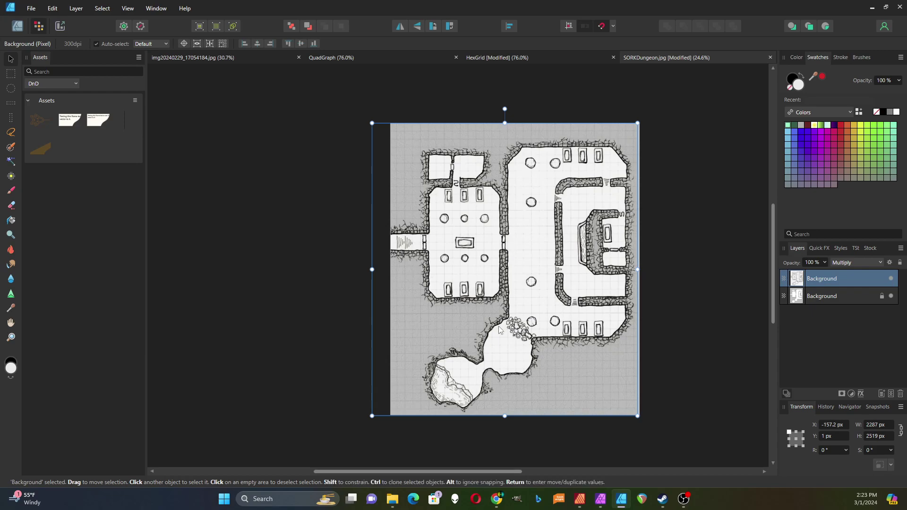
scroll(511, 286, up, 2)
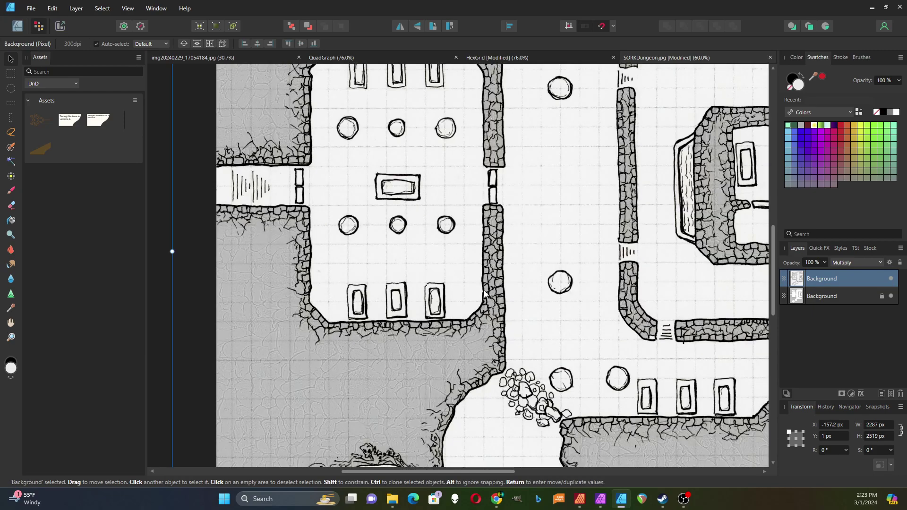
scroll(409, 281, up, 3)
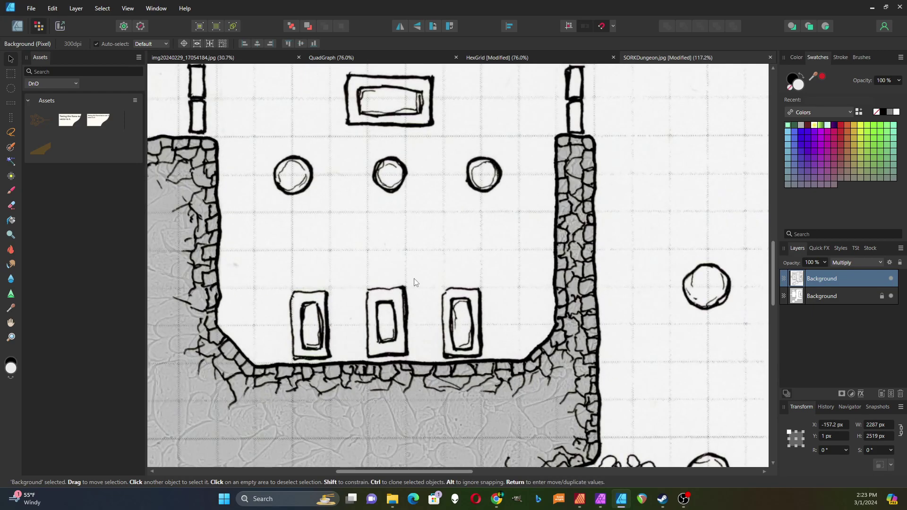
scroll(381, 294, up, 2)
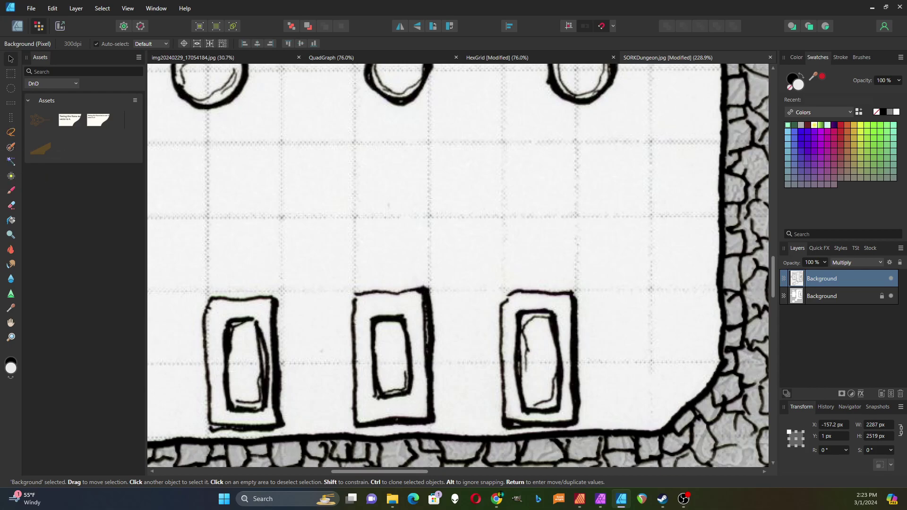
key(b)
key(ctrl+0)
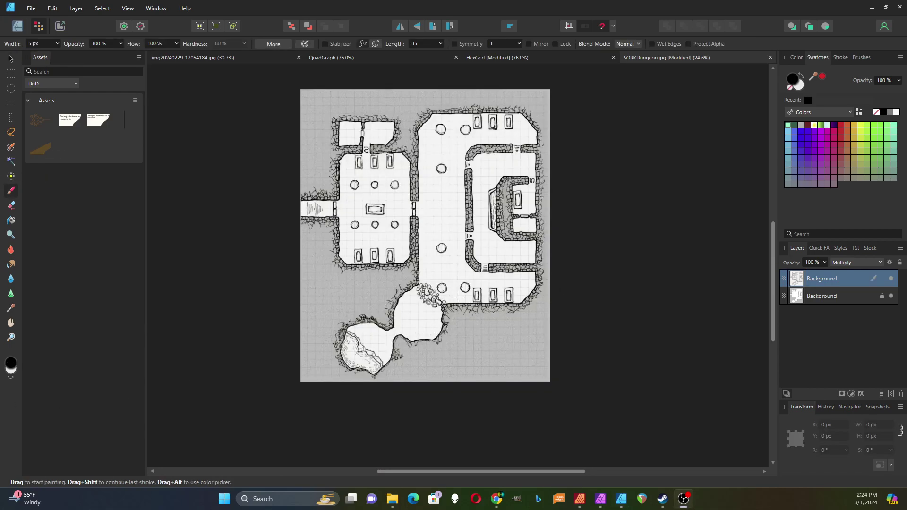
- Hide the sketch layer, flood-select the white floor area on the locked map background, and duplicate the selection to its own layer
click(835, 296)
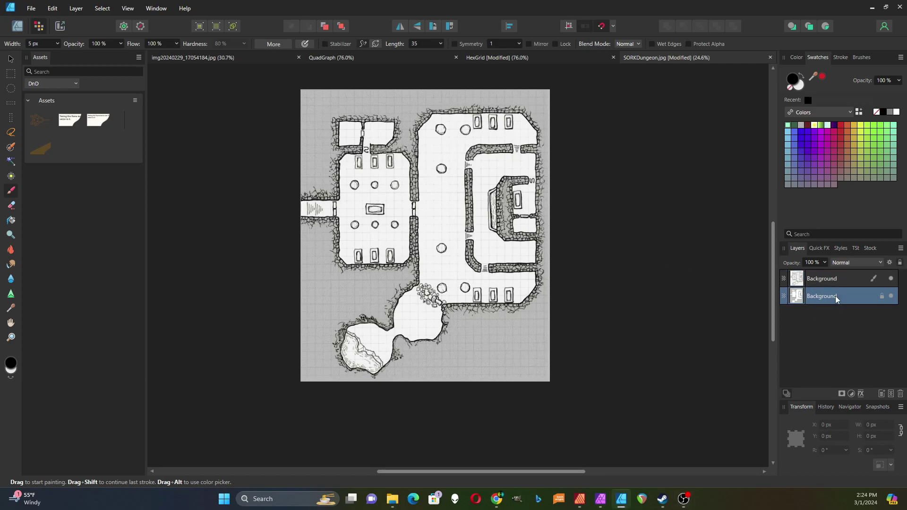
click(891, 279)
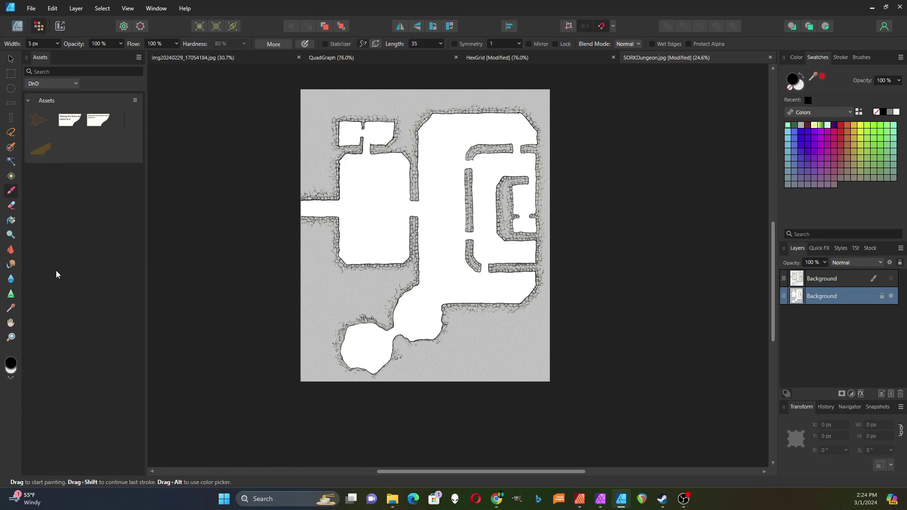
click(12, 161)
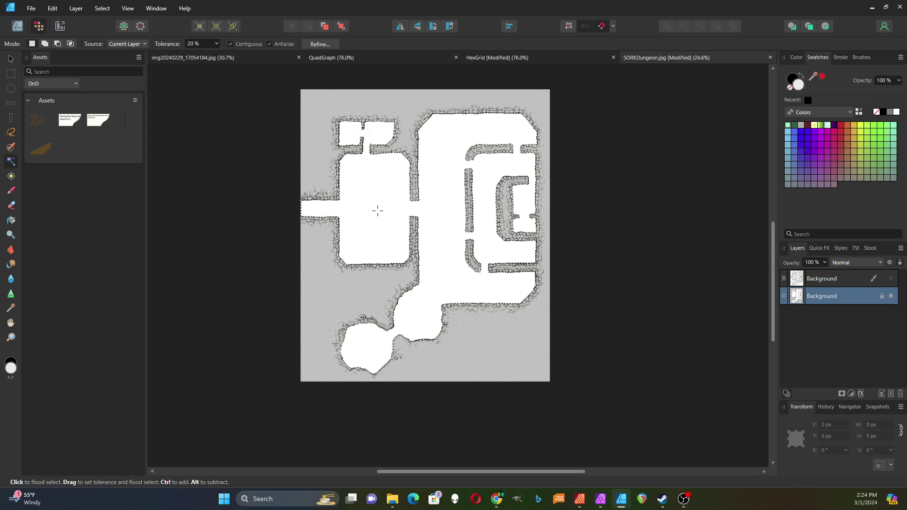
key(ctrl+j)
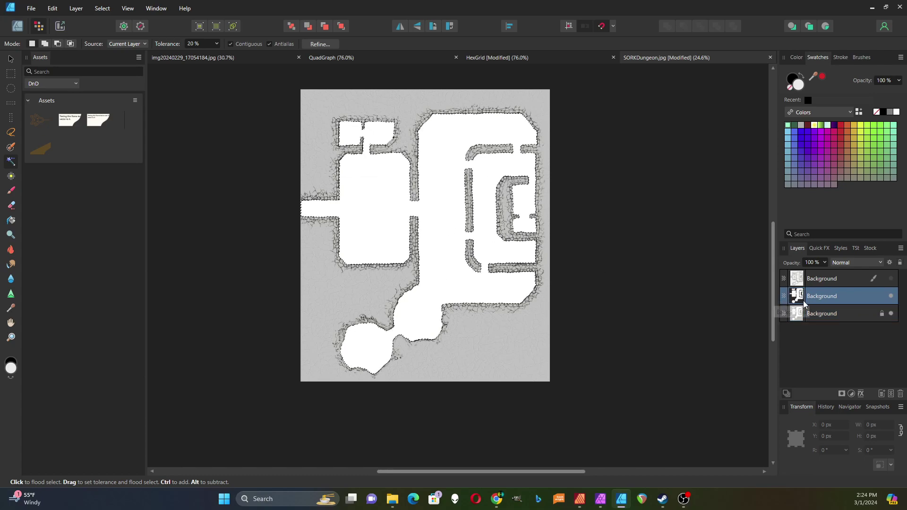
- On the locked map background, invert the floor selection and duplicate the surrounding wall and rock area to its own layer
click(827, 314)
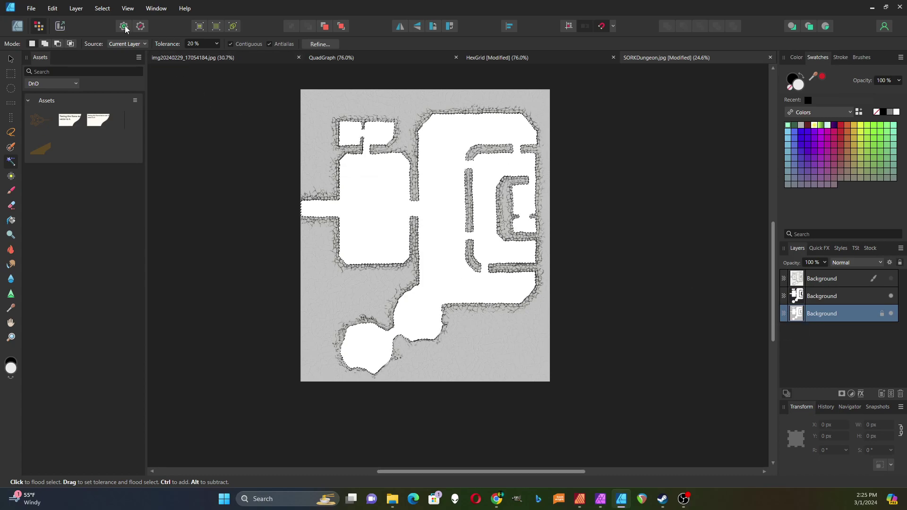
click(102, 9)
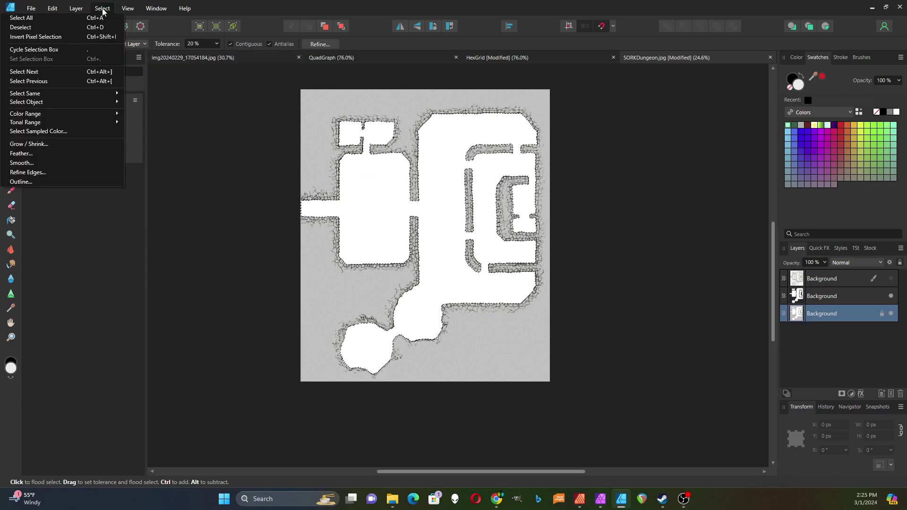
click(96, 38)
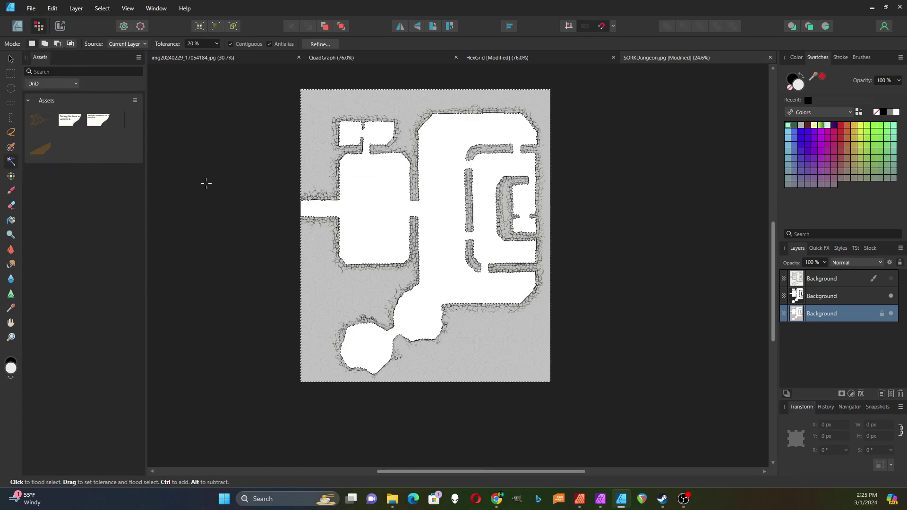
key(ctrl+j)
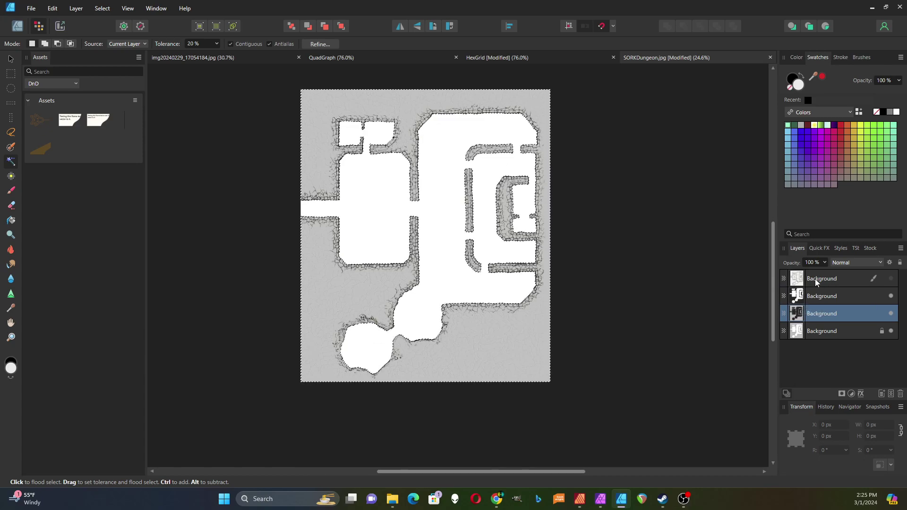
- Show the sketch layer and hide the floor, wall and locked background layers beneath it
click(816, 282)
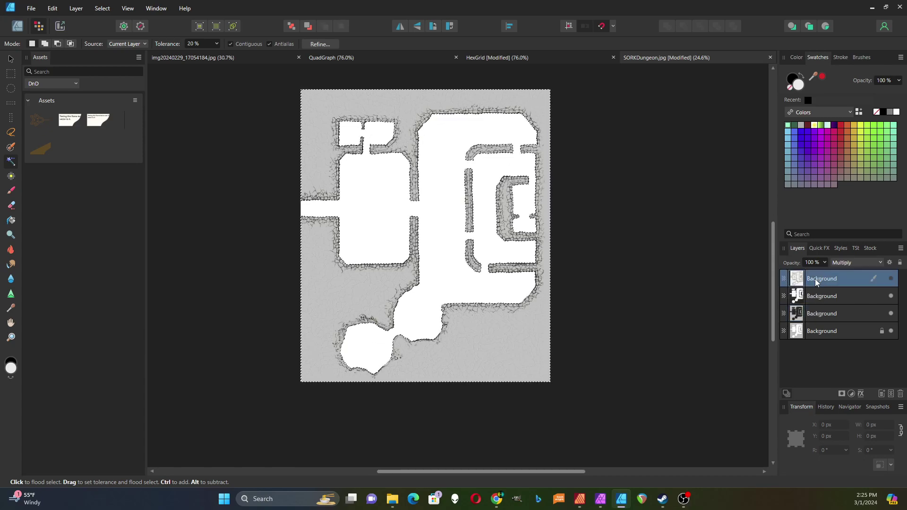
click(890, 279)
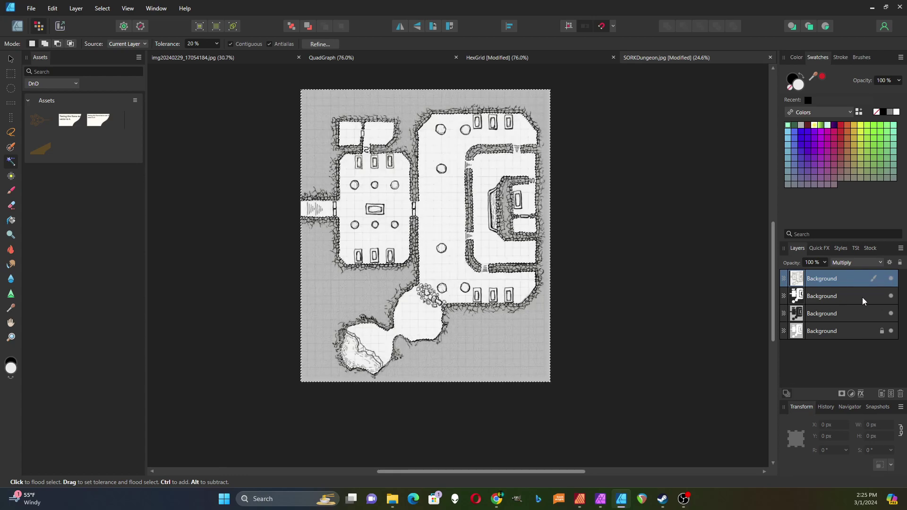
click(890, 295)
click(890, 313)
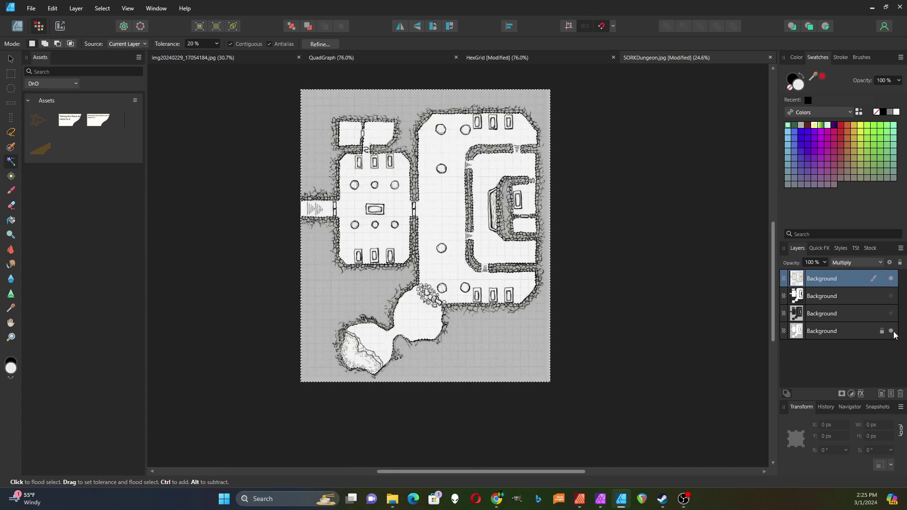
click(891, 331)
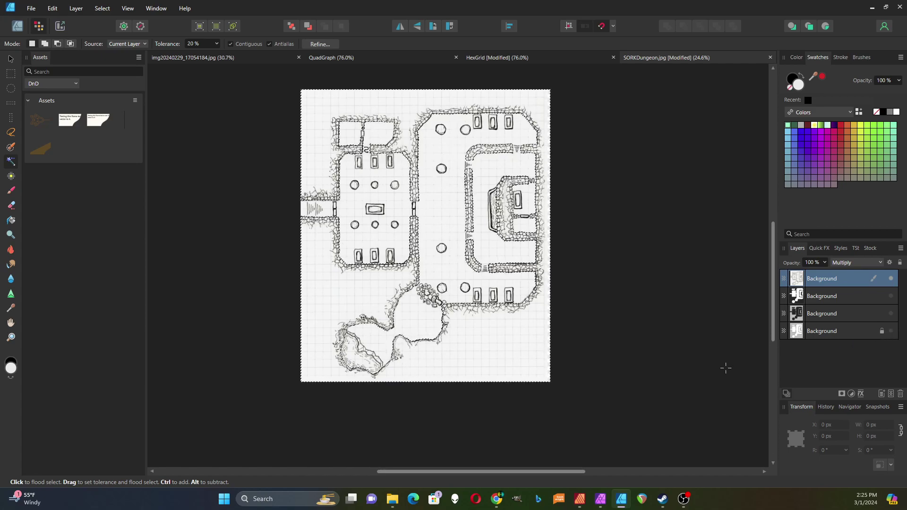
- Invert the pixel selection back to the floor area, then copy that part of the sketch and paste it as a new layer
click(101, 9)
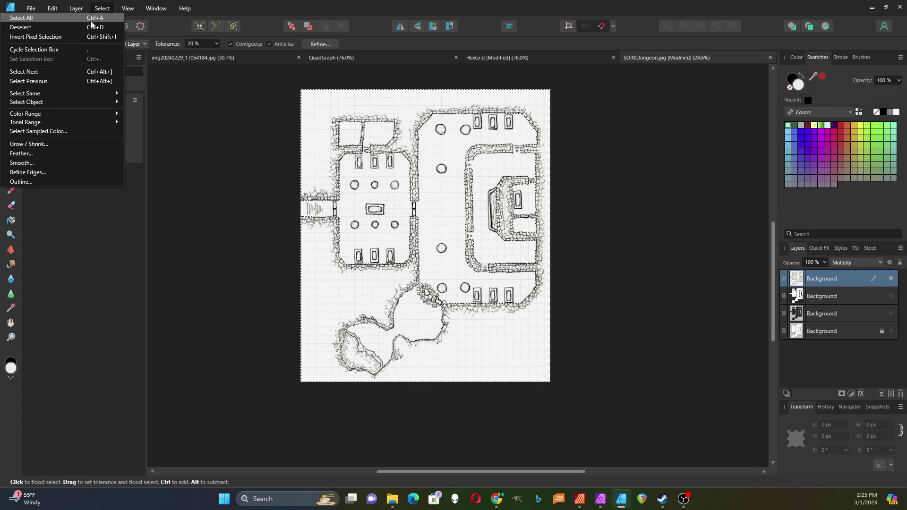
click(83, 36)
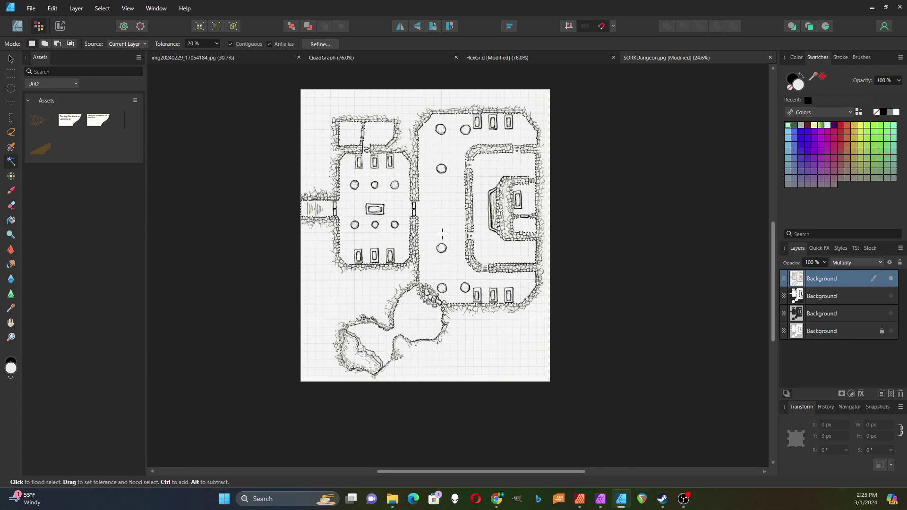
click(54, 9)
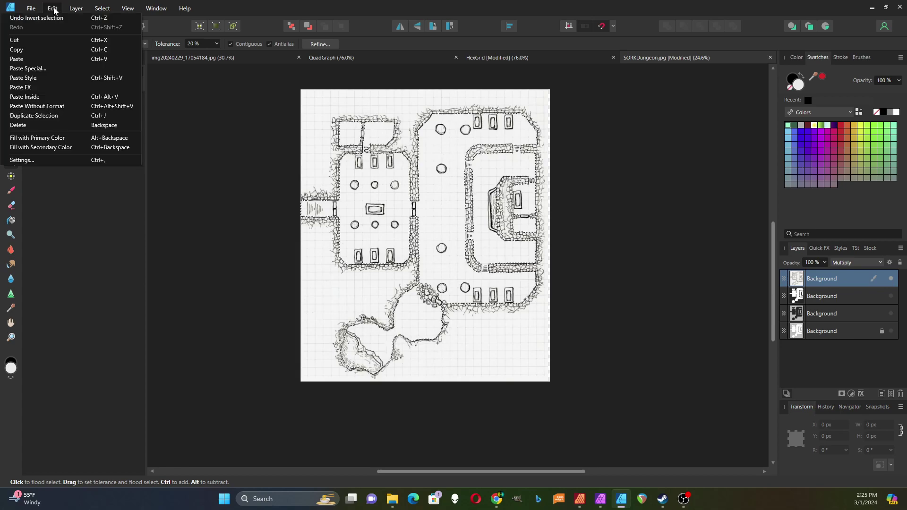
click(50, 51)
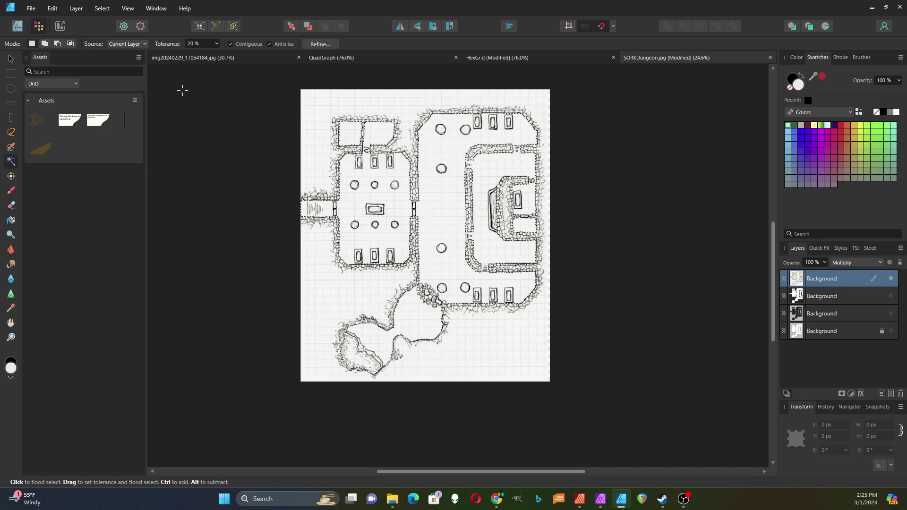
key(ctrl+v)
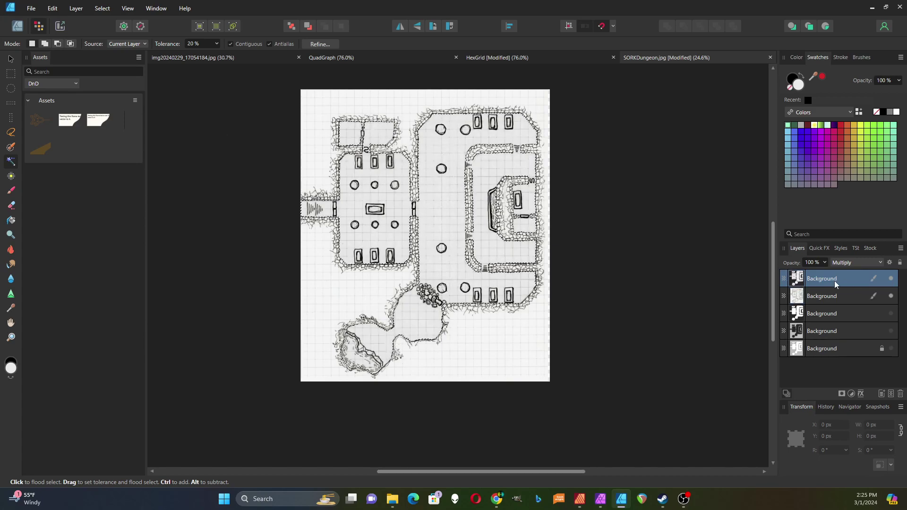
- Set the pasted floor-detail layer's blend mode to Normal and hide the full sketch layer below it
click(880, 262)
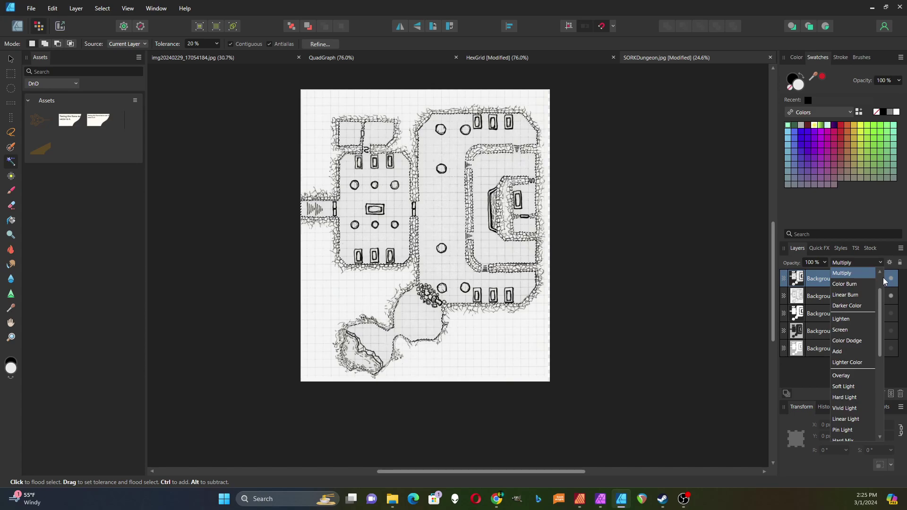
scroll(883, 281, up, 1)
click(867, 274)
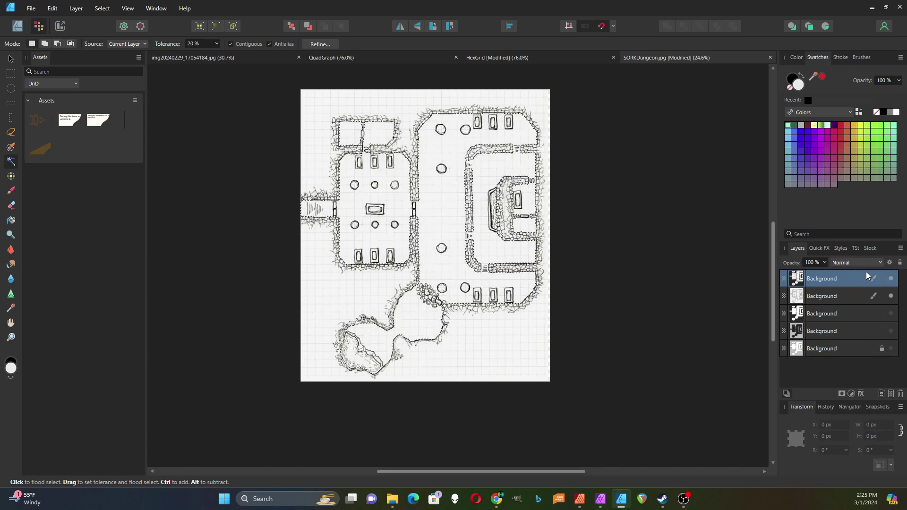
click(891, 296)
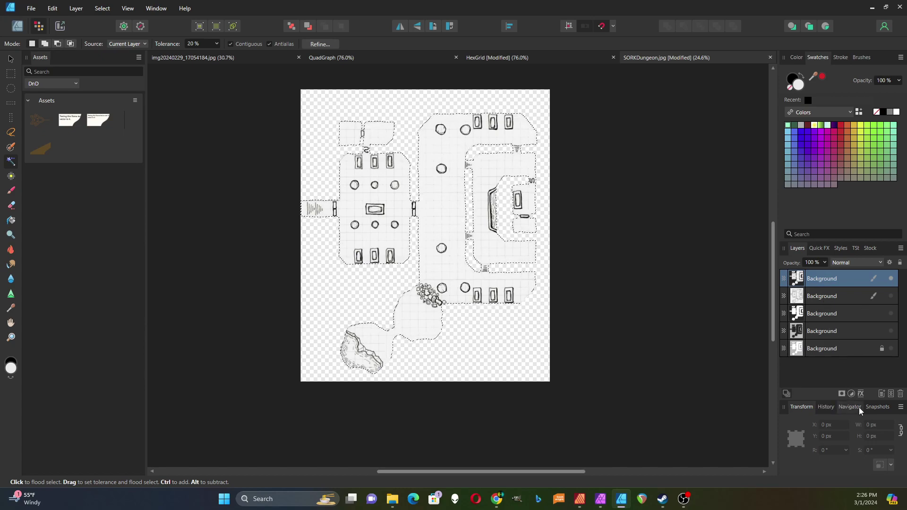
- Add a Brightness and Contrast adjustment to the floor-detail layer with brightness 33% and contrast 17%
click(852, 393)
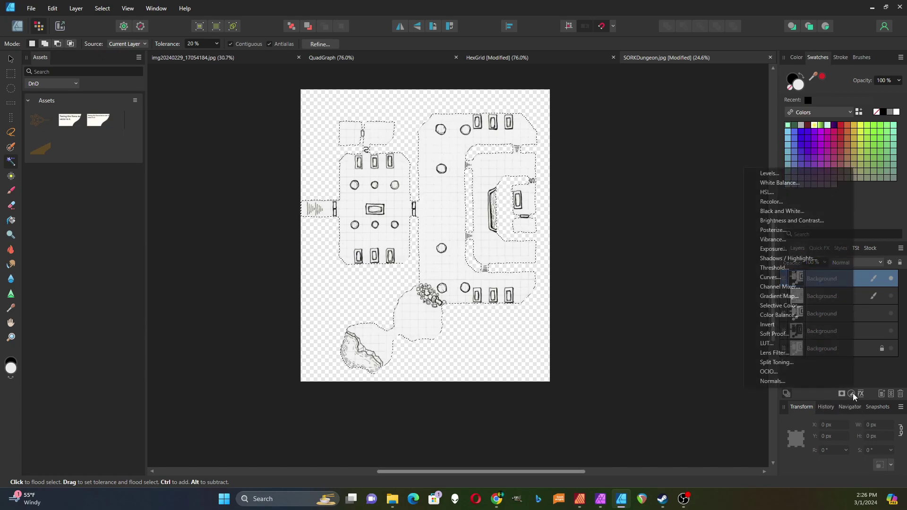
click(790, 222)
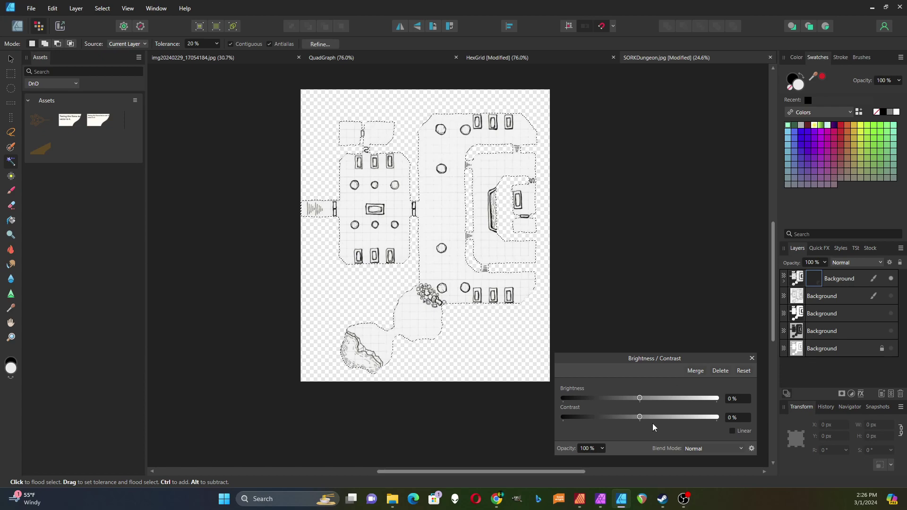
drag(639, 397, 654, 421)
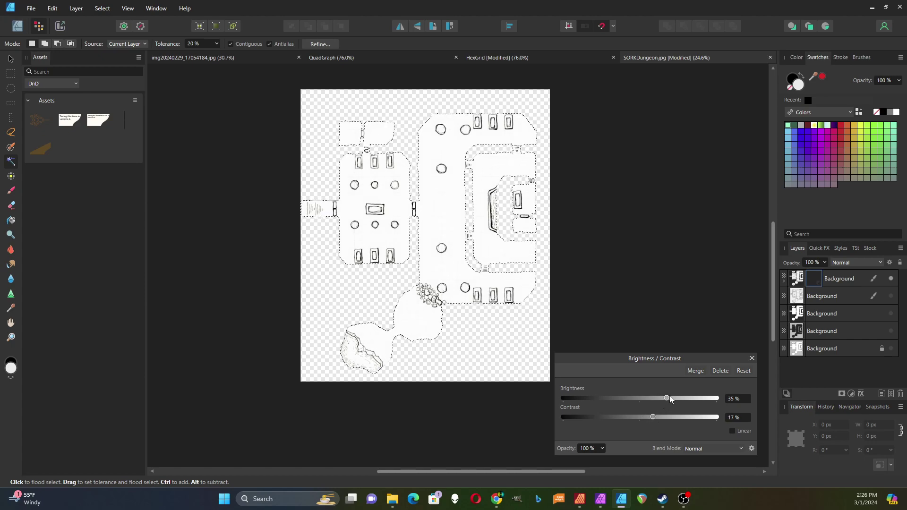
drag(667, 399, 662, 399)
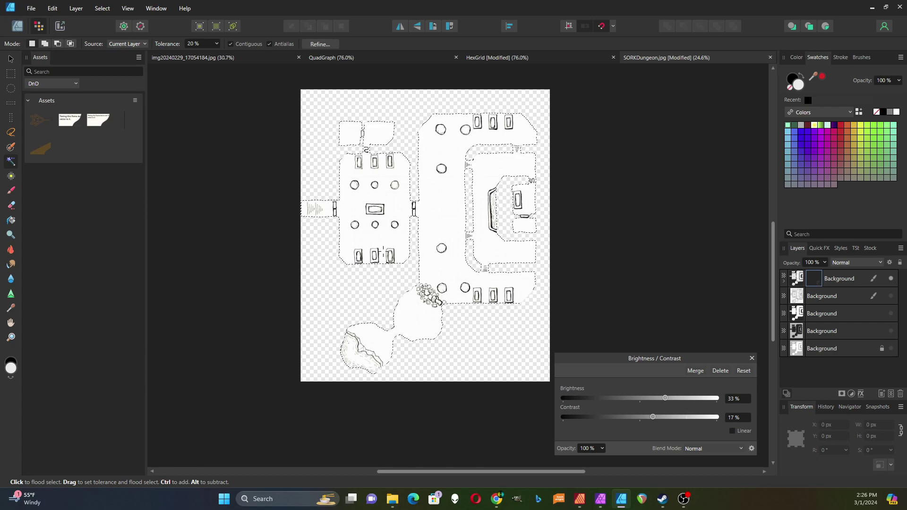
click(752, 359)
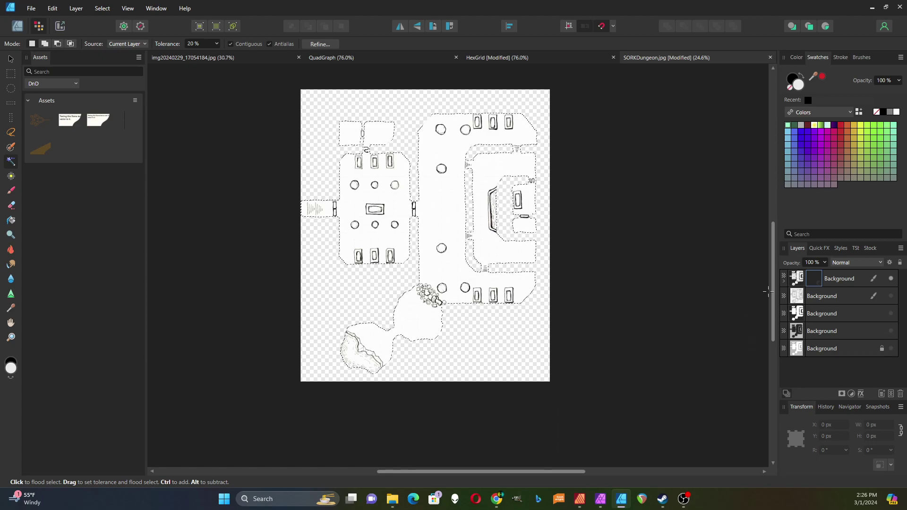
- Flood-select the brightened layer's white floor, invert the selection to duplicate only the line details to a new layer, and hide the source layer
click(797, 283)
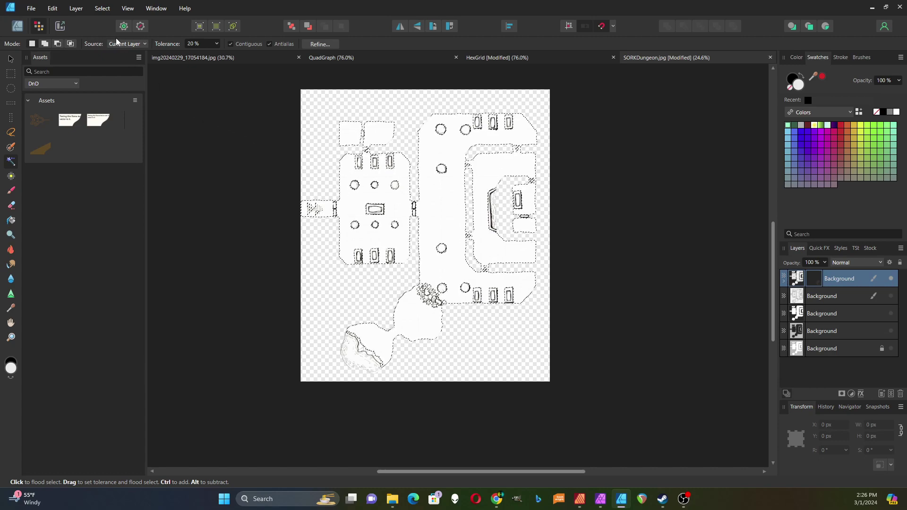
click(98, 10)
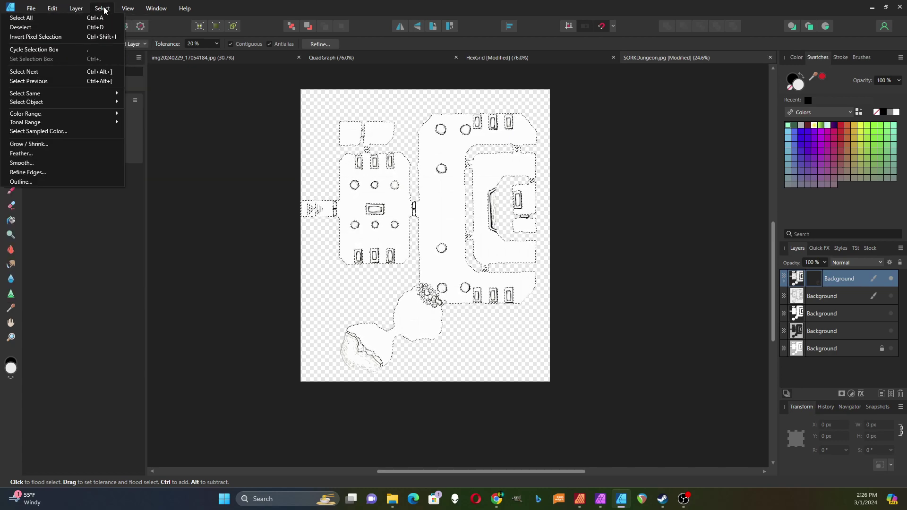
click(105, 37)
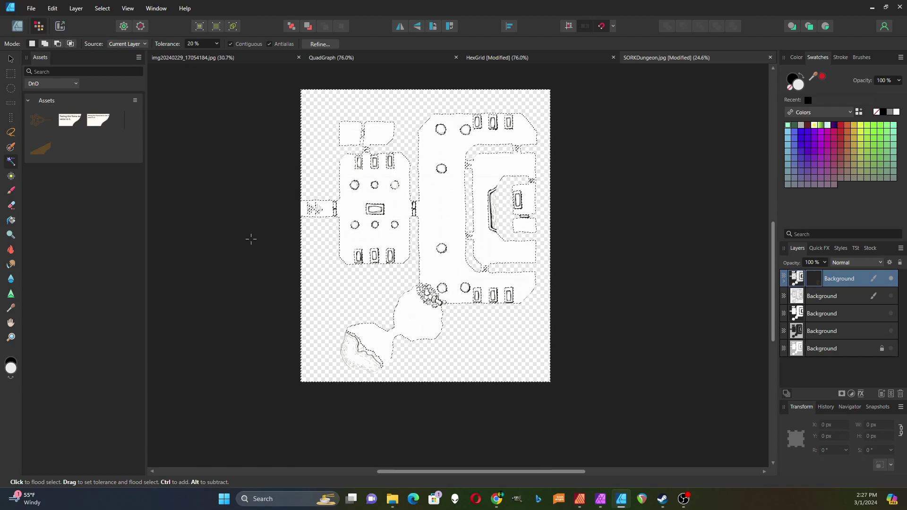
key(ctrl+j)
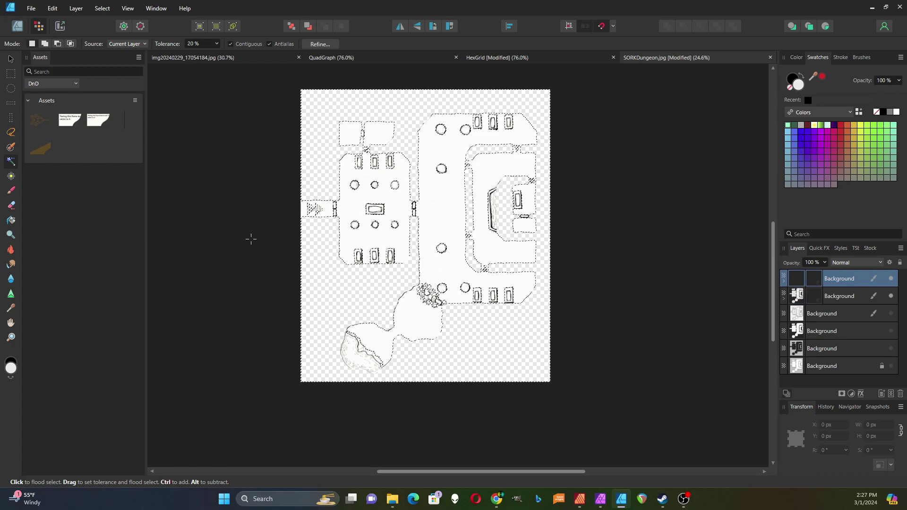
click(891, 296)
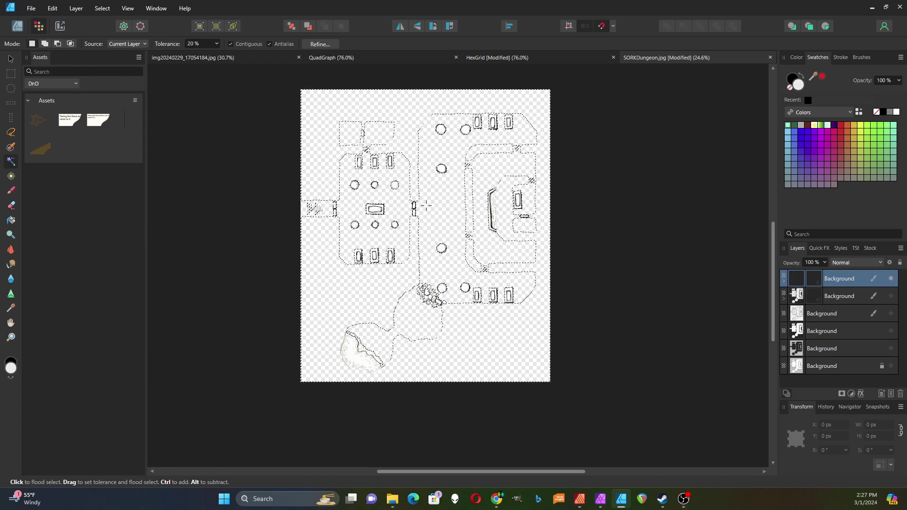
key(ctrl+d)
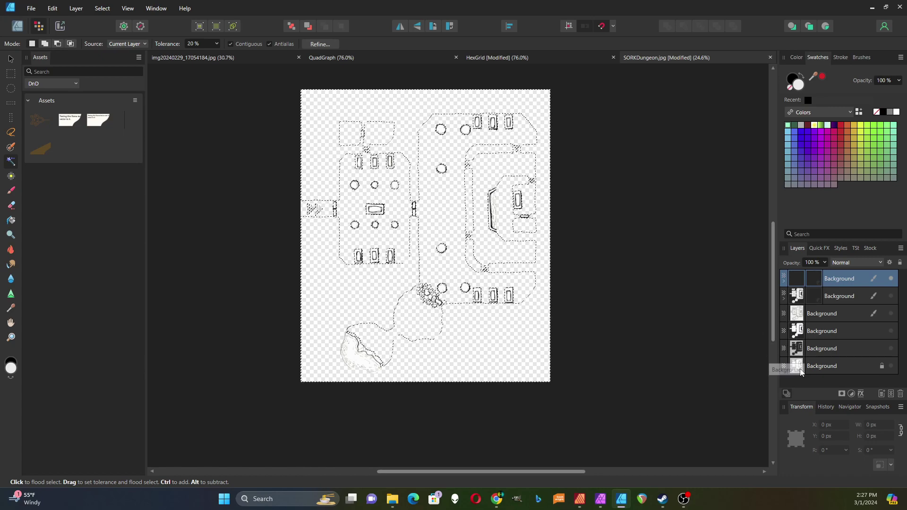
- Show the wall and rock layer and move it to the top of the layer stack
drag(797, 355, 783, 308)
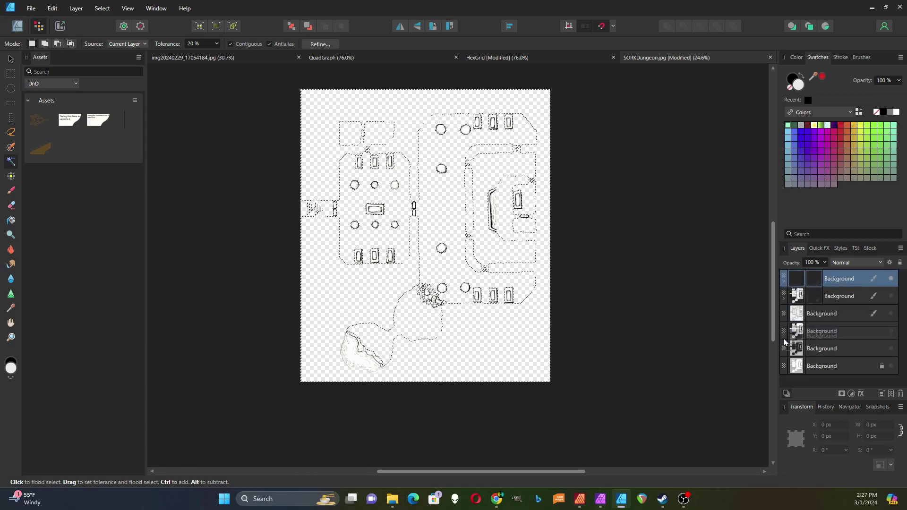
click(784, 350)
drag(783, 349, 780, 269)
drag(785, 352, 781, 282)
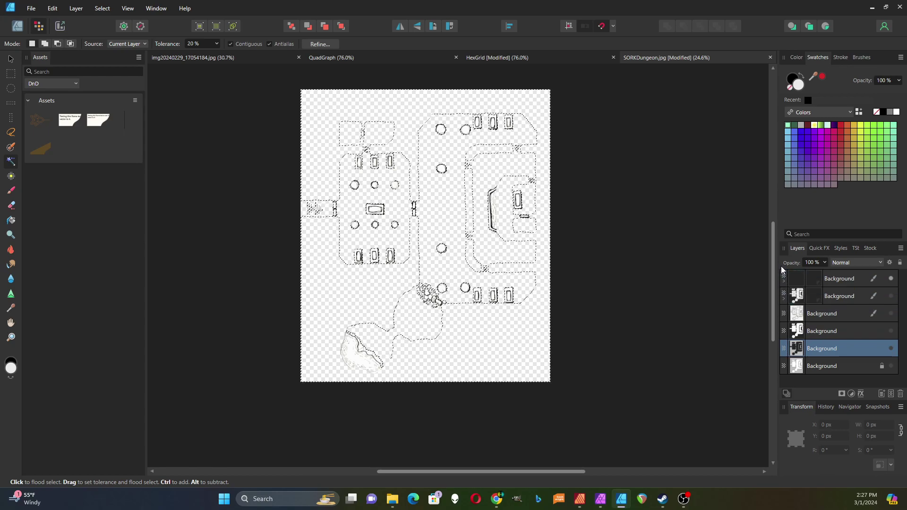
click(890, 349)
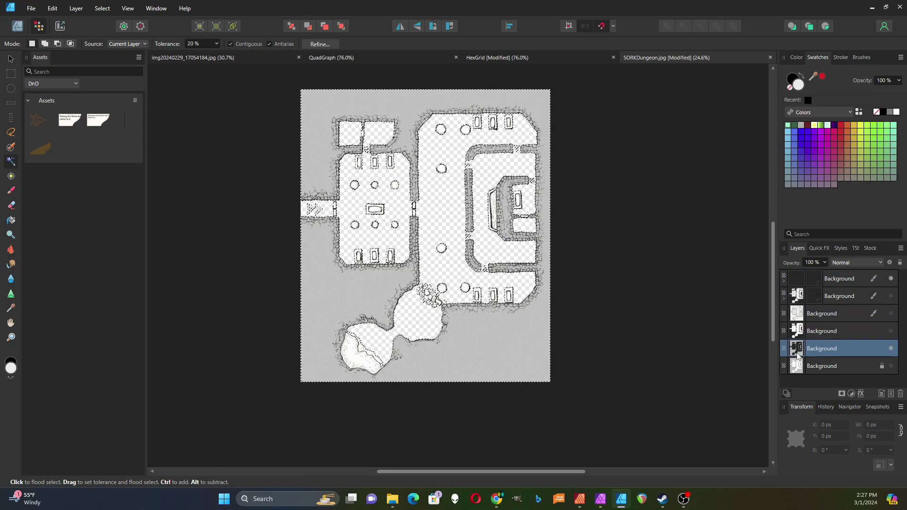
drag(785, 350, 783, 274)
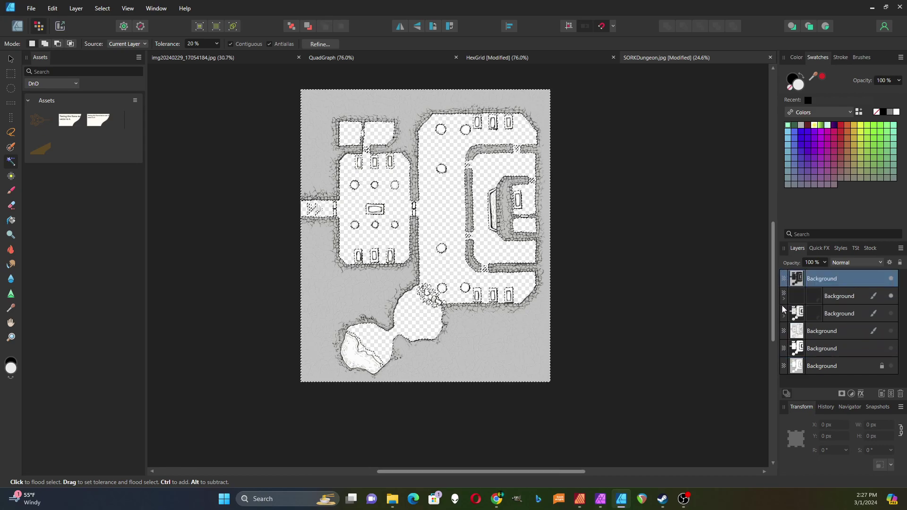
- Move the plain floor layer directly beneath the line-detail layer, make it visible, and clear the pixel selection
drag(785, 350, 786, 306)
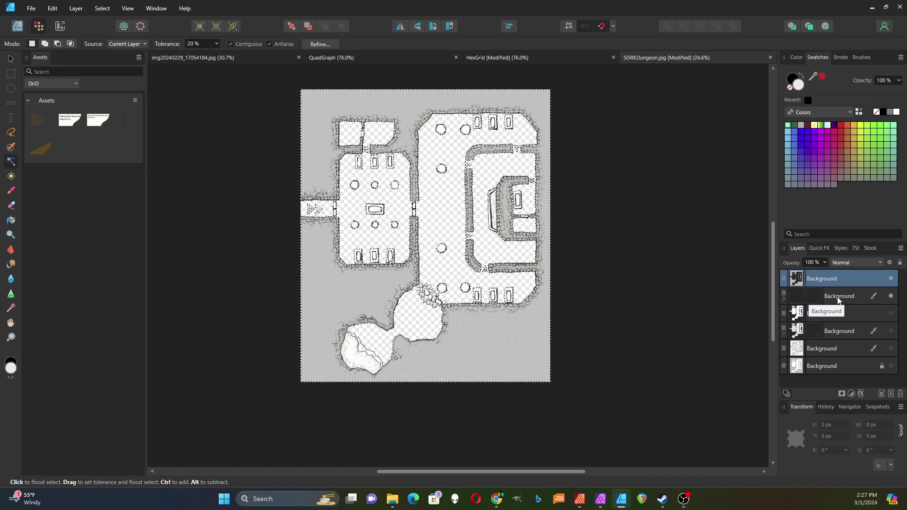
click(891, 313)
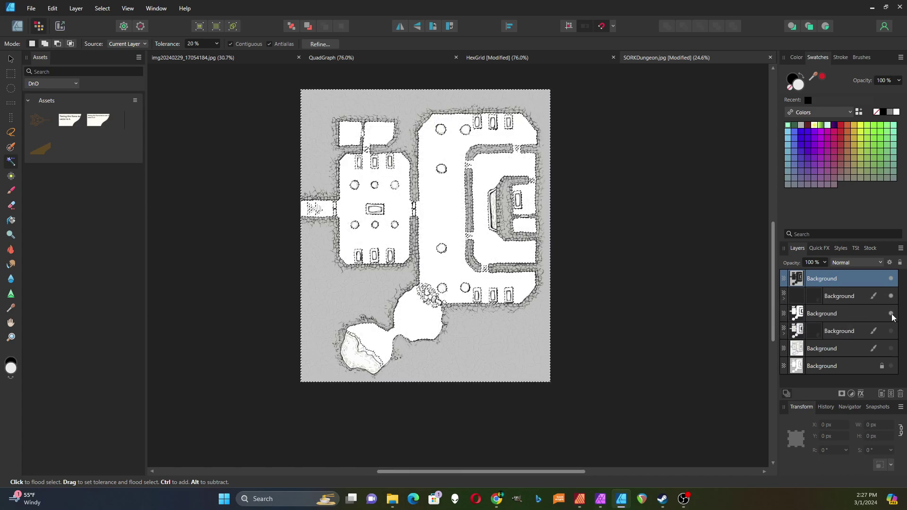
click(102, 8)
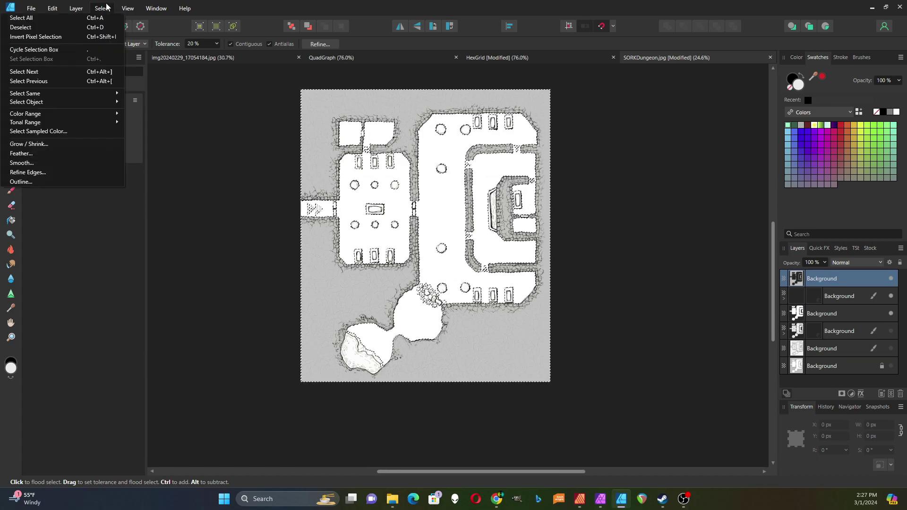
click(38, 30)
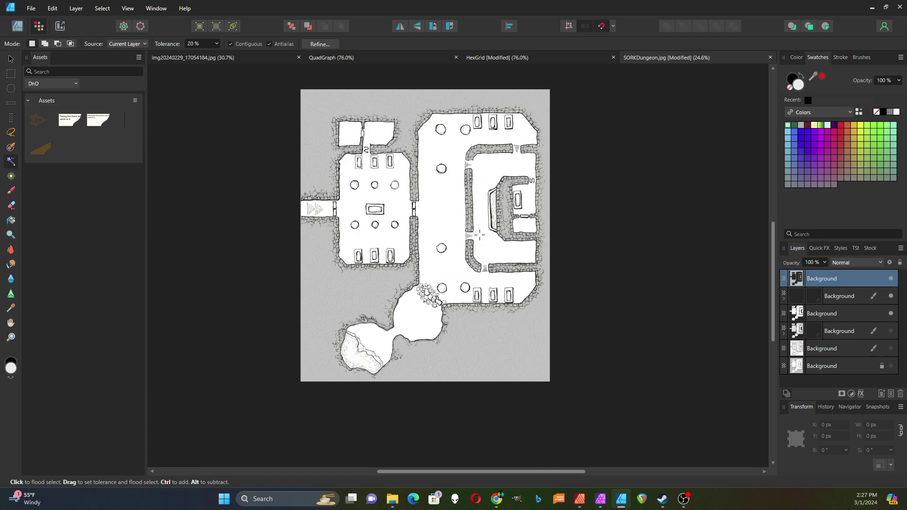
- Examine the separation of floor details, walls and floor by toggling each layer's visibility, restoring them all and viewing the whole map
scroll(485, 225, up, 2)
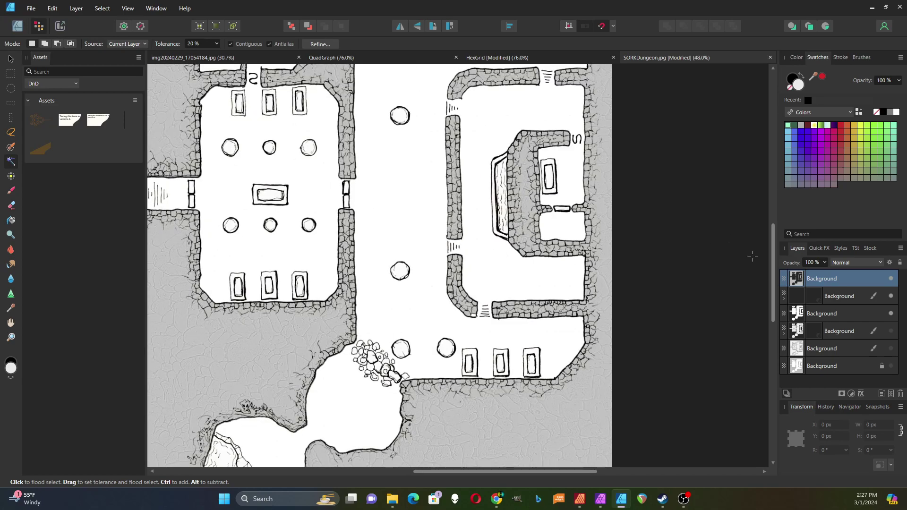
click(891, 296)
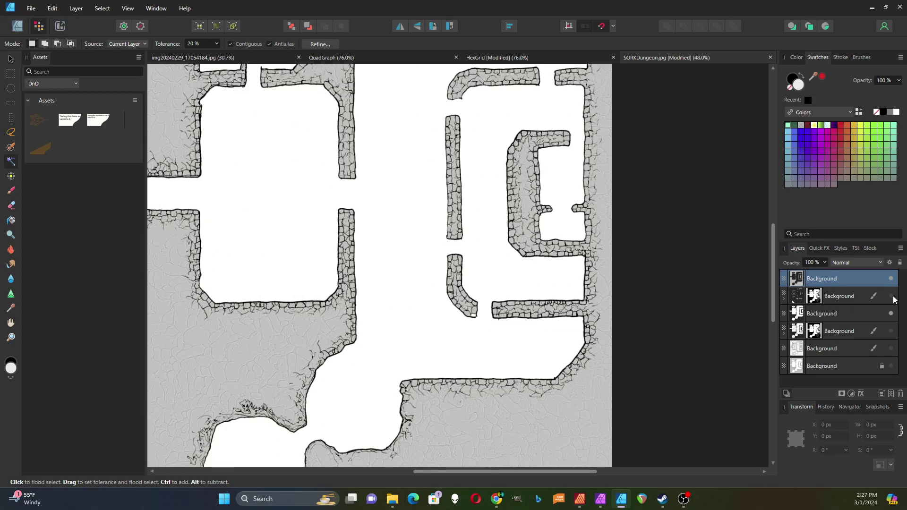
click(892, 297)
click(892, 279)
click(892, 279)
click(891, 313)
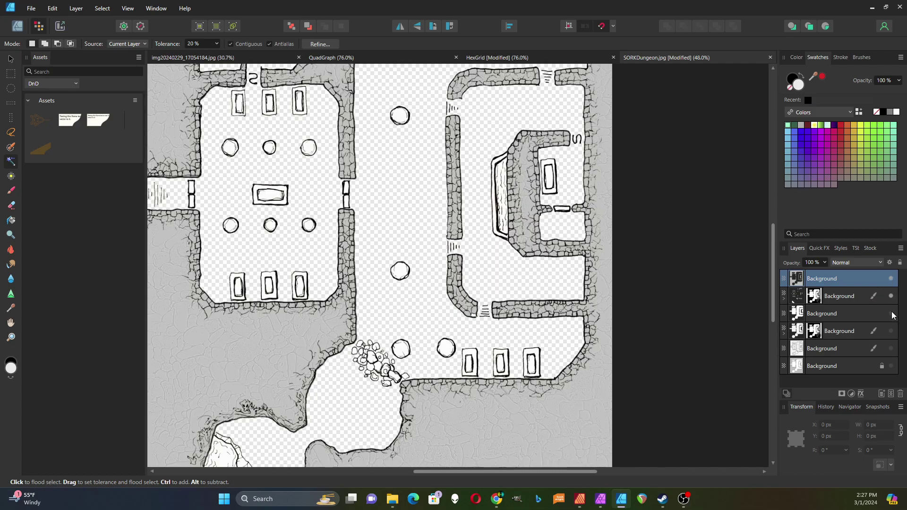
click(892, 314)
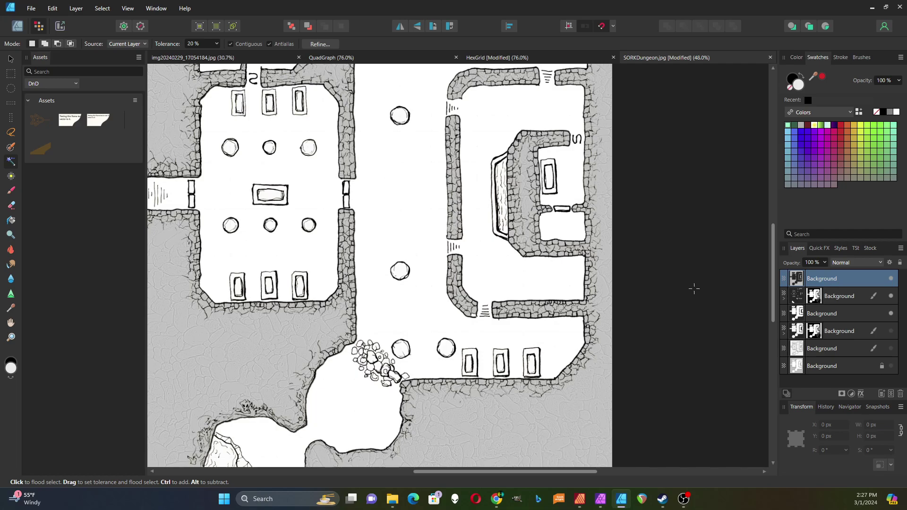
key(ctrl+0)
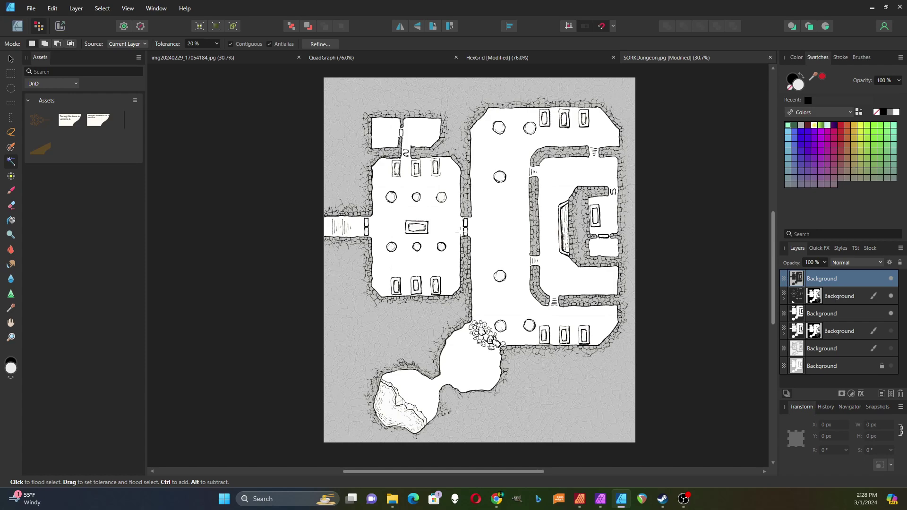
- Copy the square grid group from the QuadGraph document into SORKDungeon.jpg and offset it to X -65.3 px, Y -29.4 px
click(400, 61)
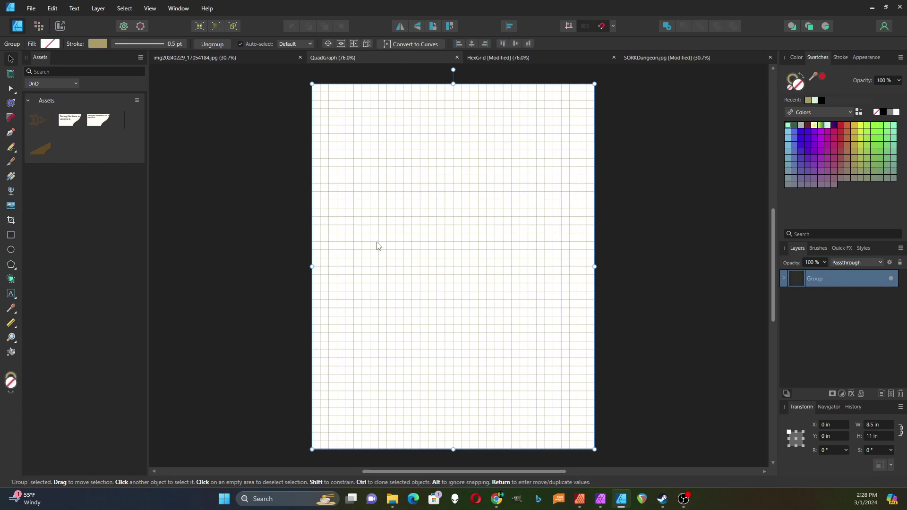
click(291, 85)
drag(299, 75, 611, 452)
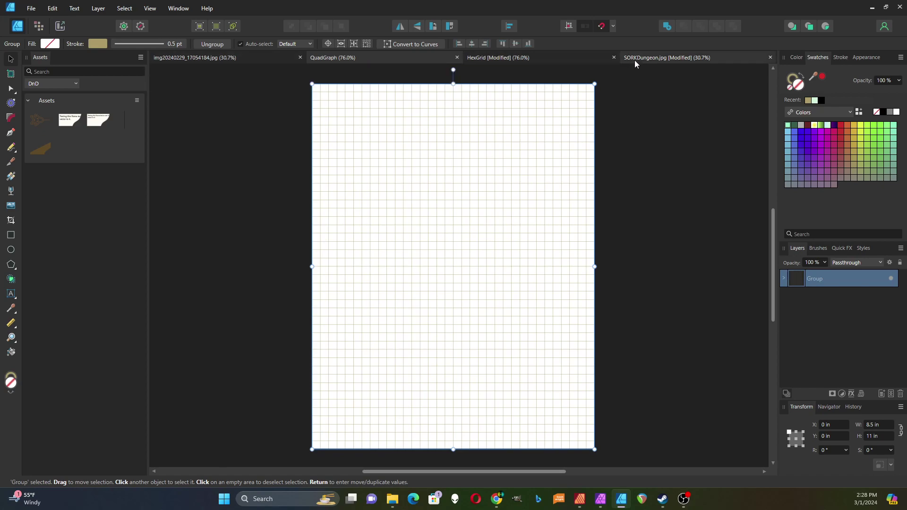
click(656, 58)
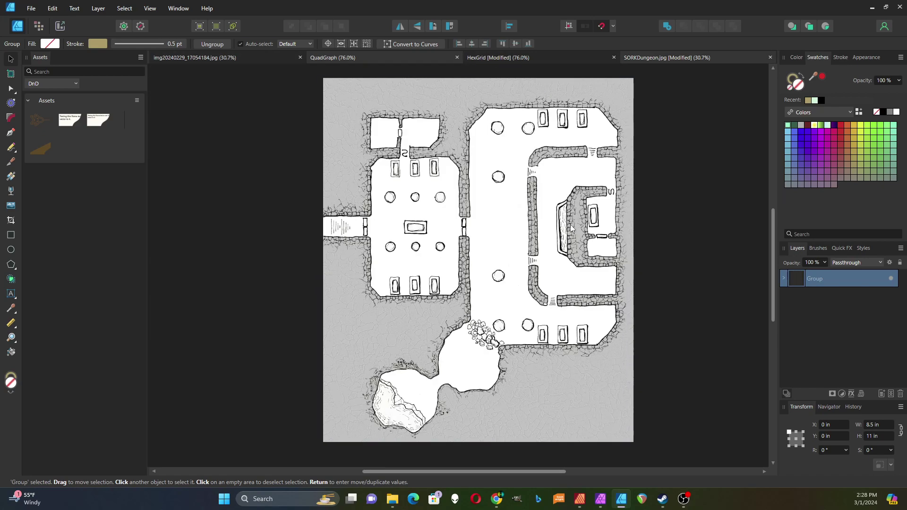
click(687, 236)
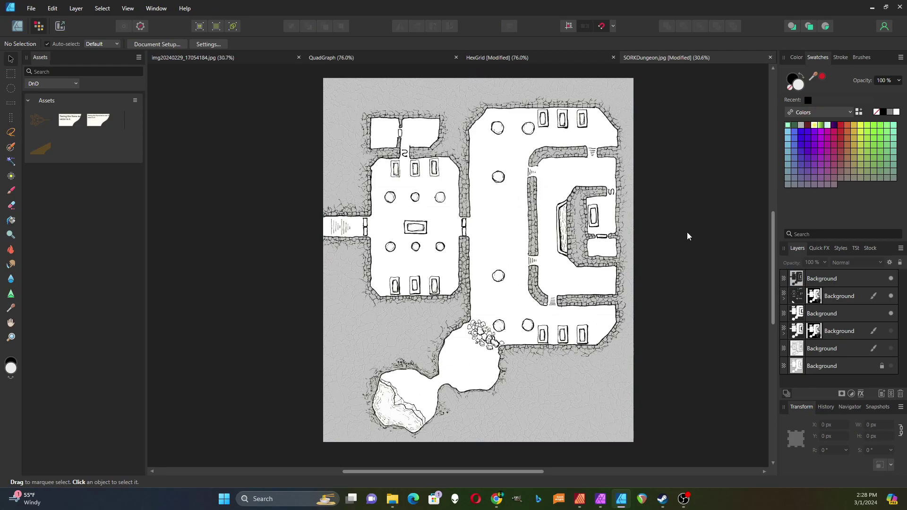
key(ctrl+v)
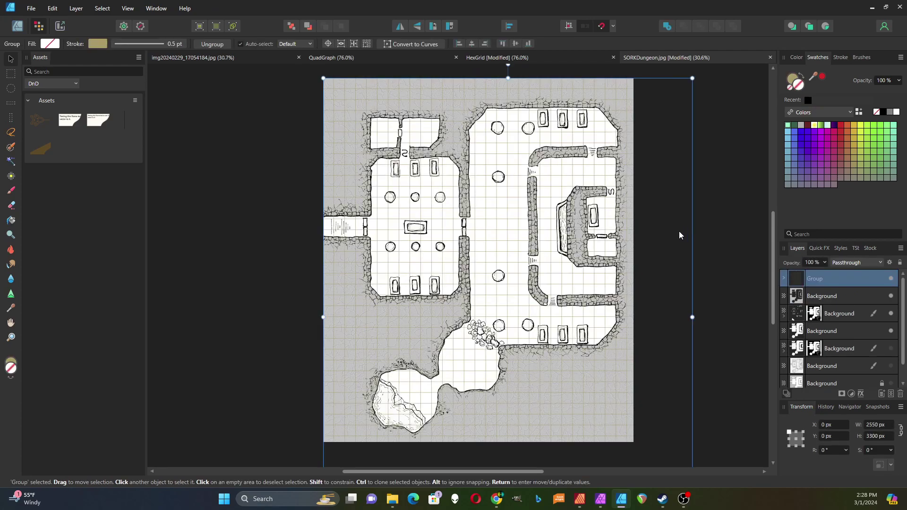
drag(675, 232, 667, 231)
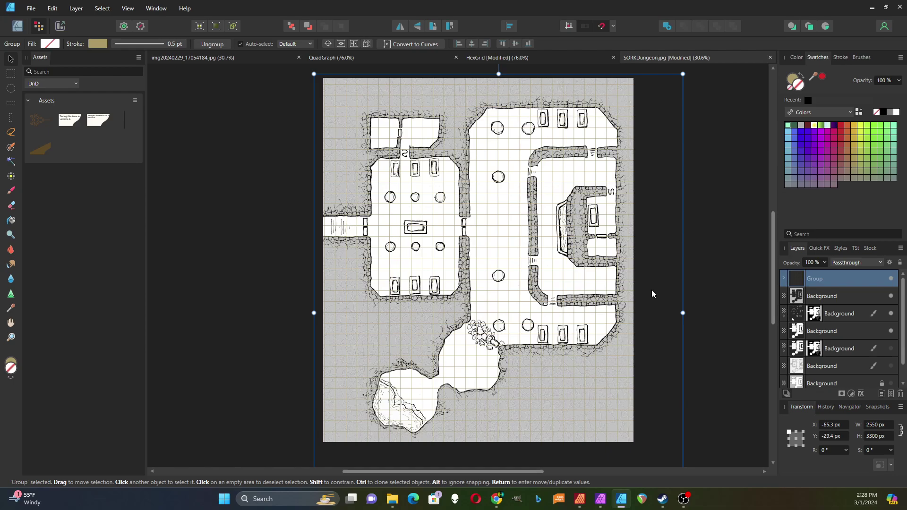
- Hide the wall, line-detail and plain floor layers and show the full sketch layer beneath the grid
click(891, 297)
click(891, 313)
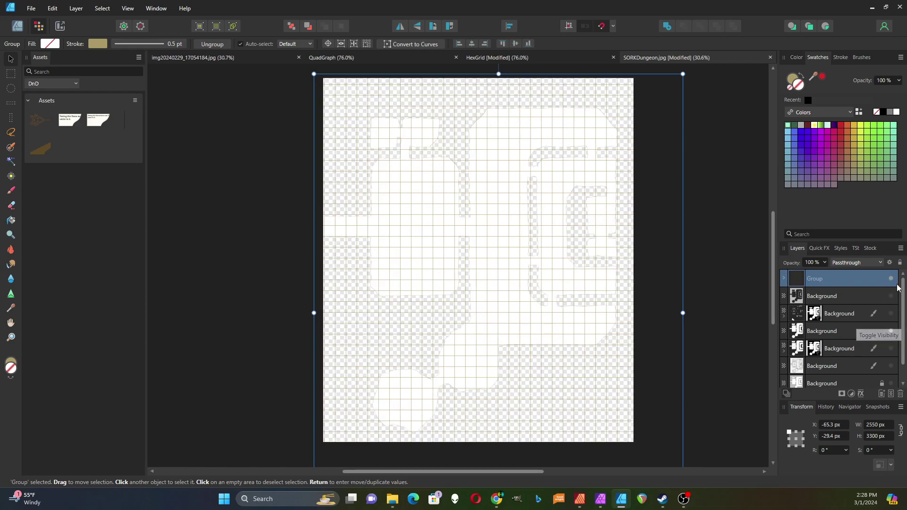
click(891, 331)
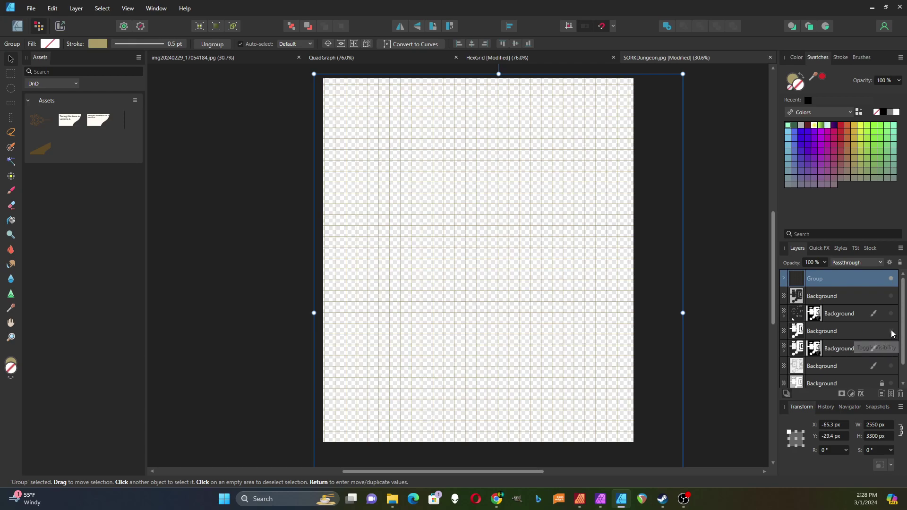
click(890, 366)
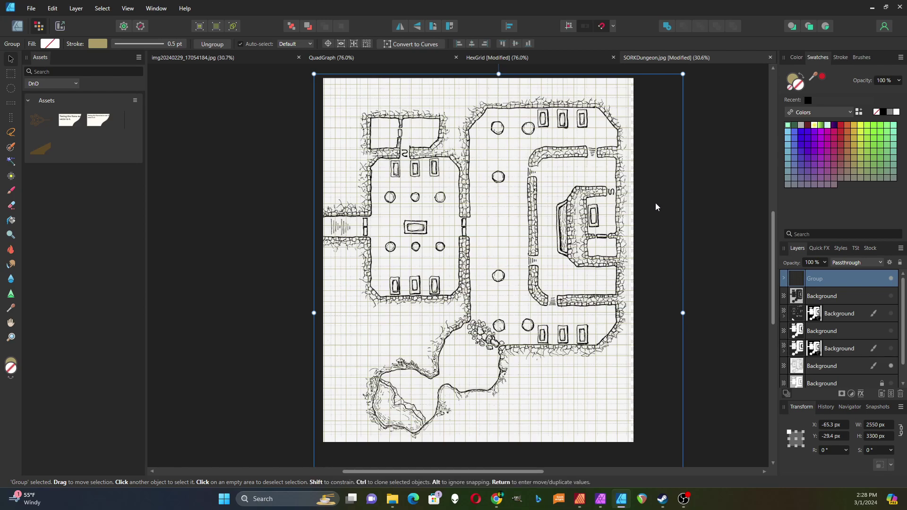
- Move the grid group to X -84.1 px, Y 0 px to line it up with the sketch's grid
scroll(655, 203, up, 3)
scroll(655, 203, down, 1)
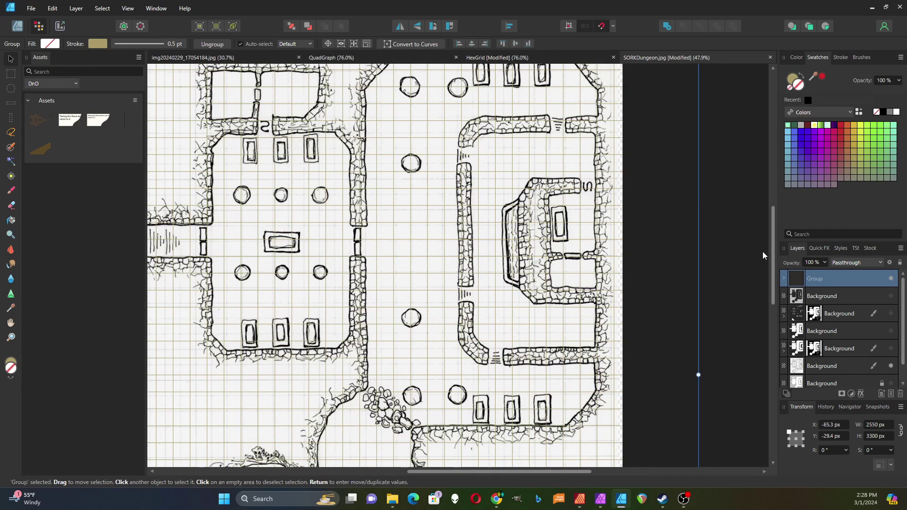
drag(773, 251, 773, 202)
drag(673, 223, 665, 226)
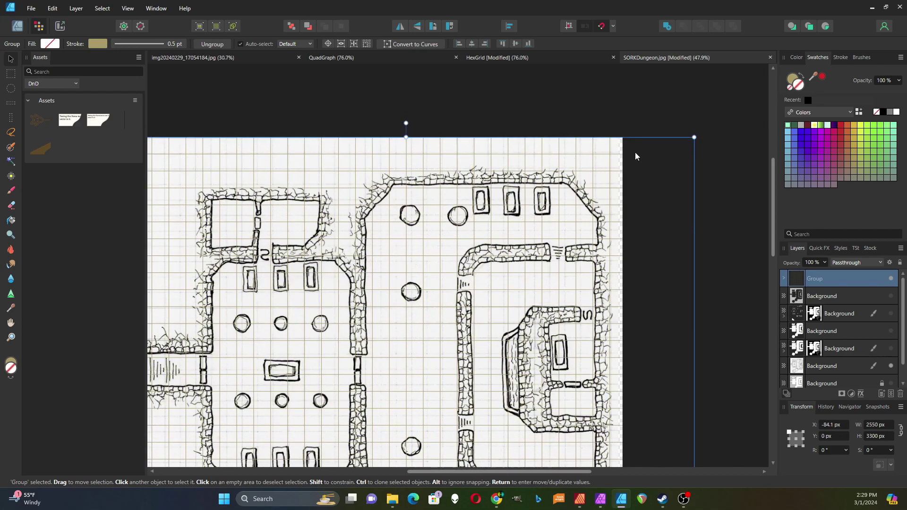
- Scale the square grid group to 2320.8 × 3003.3 px and position it at X 55.9 px, Y -133.7 px to match the sketch's grid
drag(694, 138, 676, 155)
drag(650, 260, 649, 228)
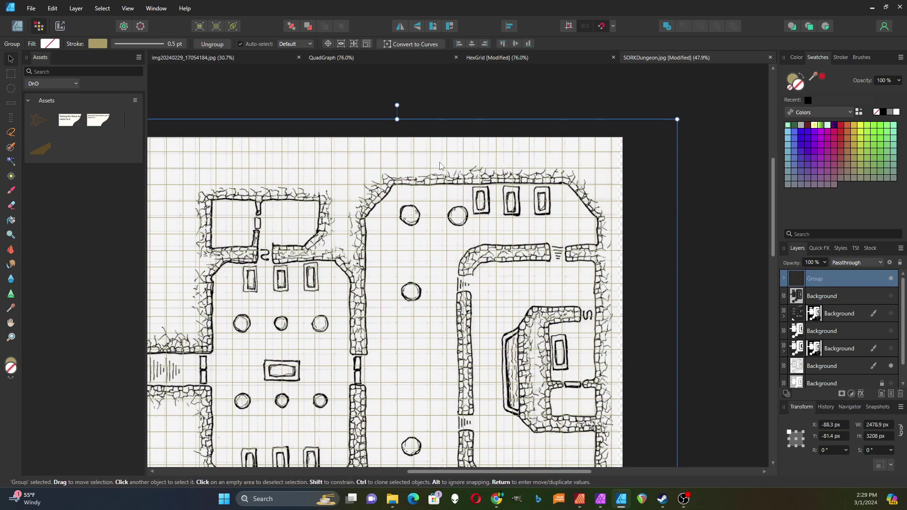
drag(677, 120, 651, 153)
drag(630, 214, 655, 200)
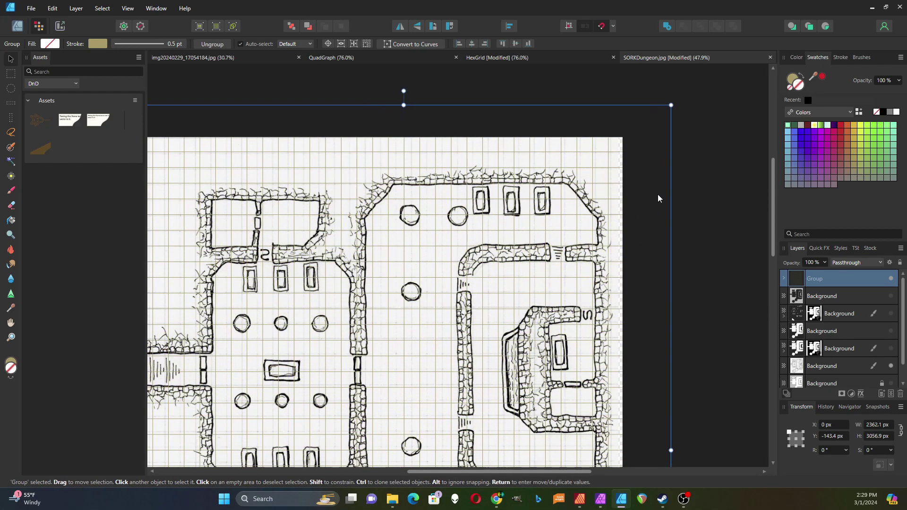
drag(662, 199, 664, 199)
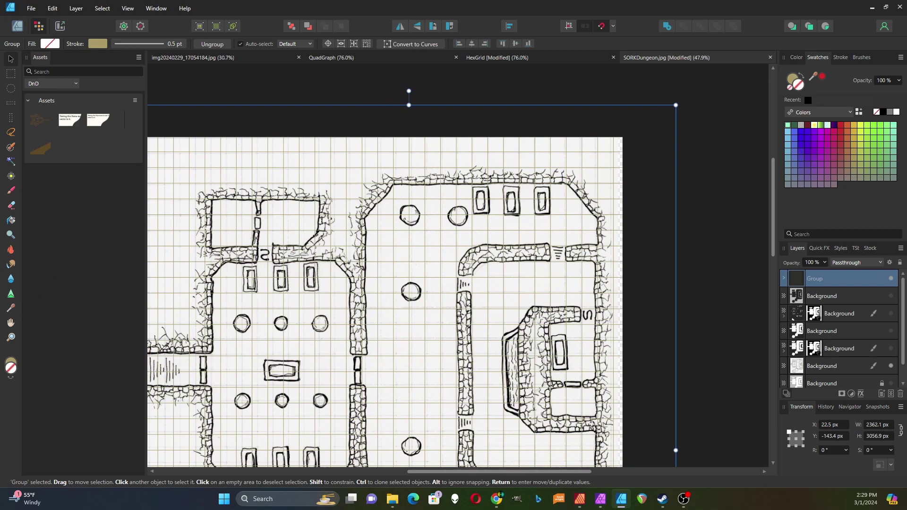
scroll(54, 380, down, 3)
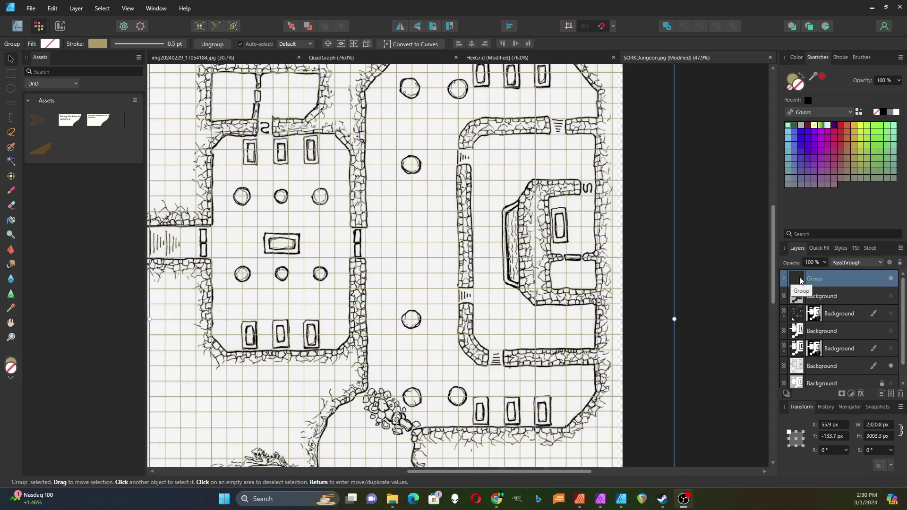
- Move the grid group between the line-detail and plain floor layers, showing the line details, walls and plain floor and hiding the full sketch
drag(800, 280, 801, 327)
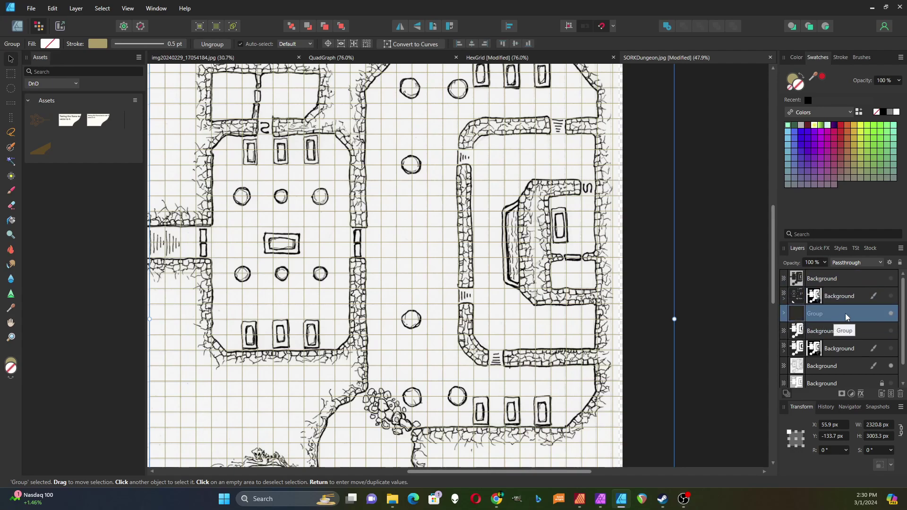
click(891, 296)
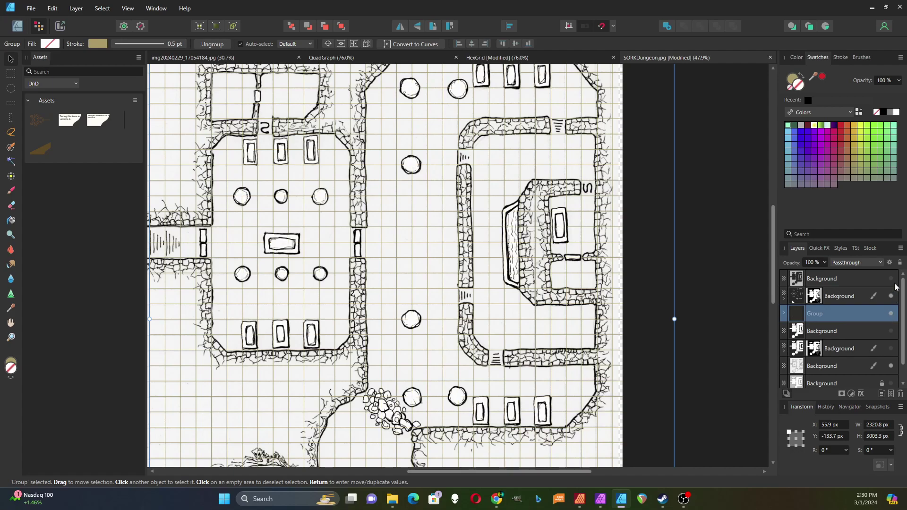
click(891, 279)
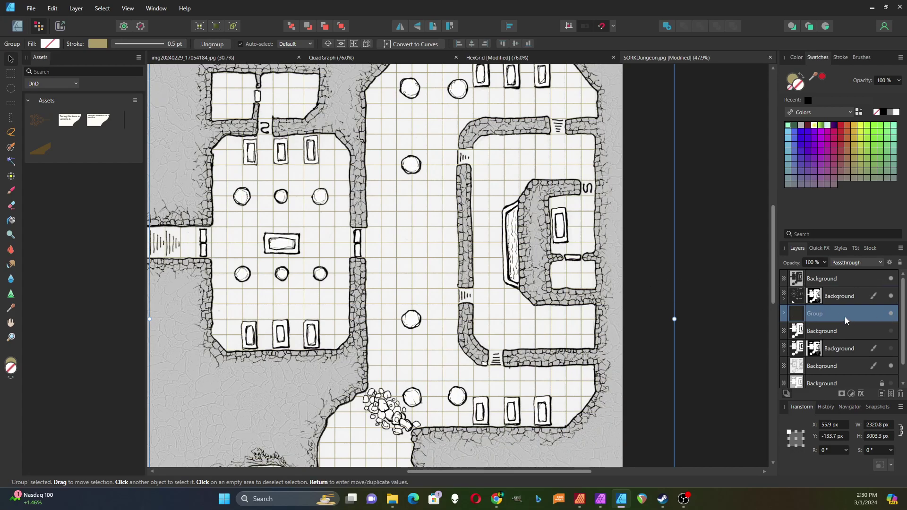
click(891, 365)
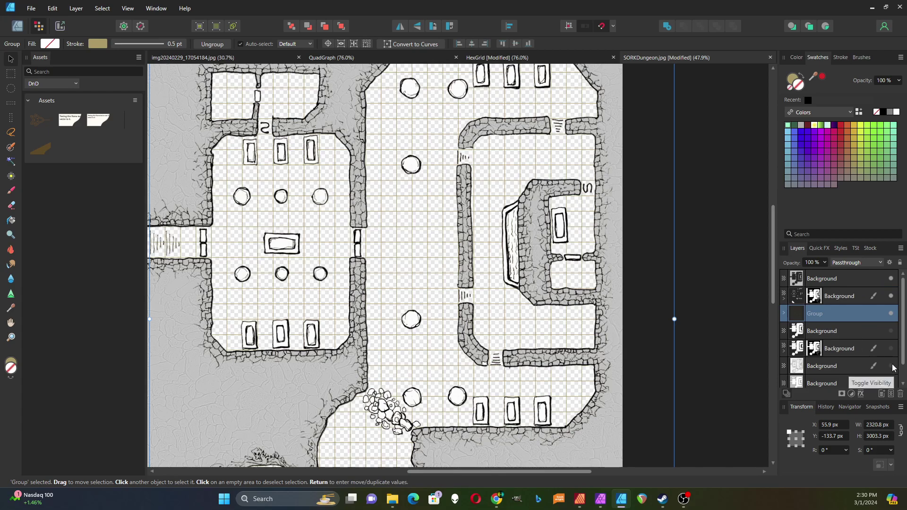
click(891, 331)
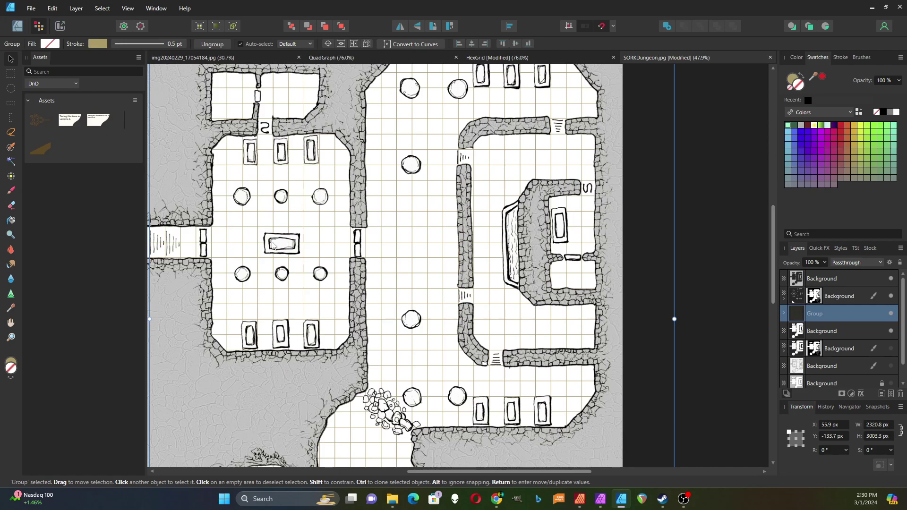
- Compare the dungeon map with and without the square grid by toggling the grid group's visibility, leaving it shown
click(891, 314)
click(891, 314)
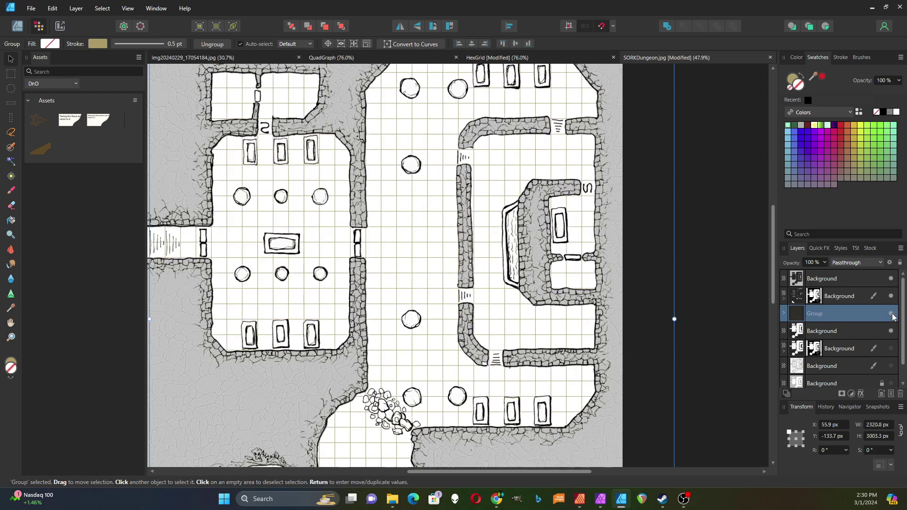
click(891, 314)
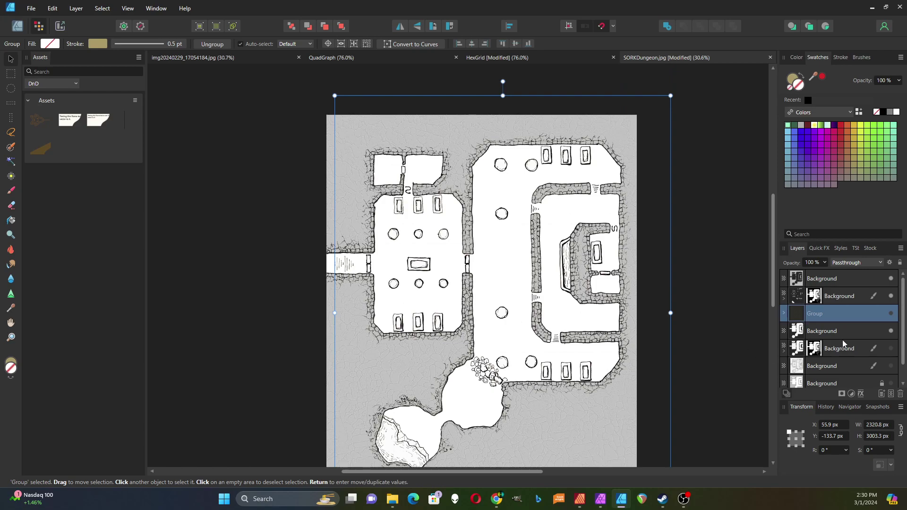
click(890, 313)
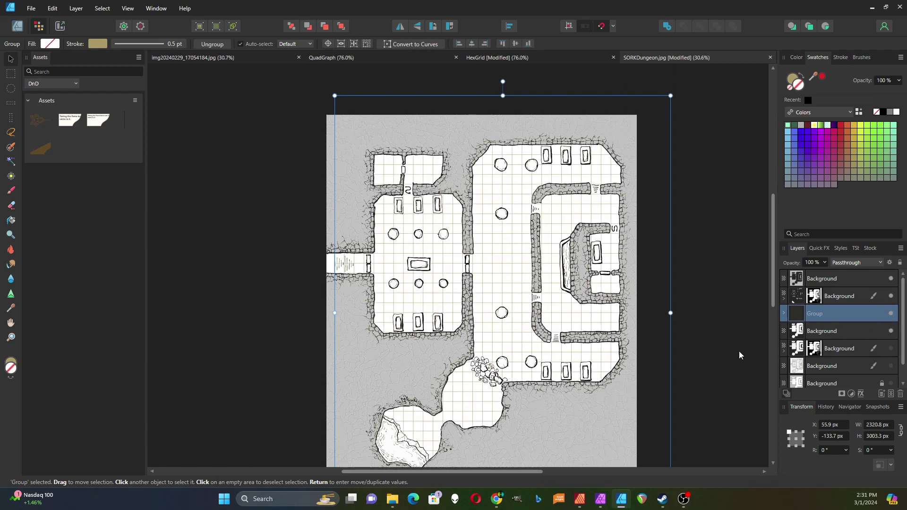
- Copy the hex grid group from the HexGrid document into SORKDungeon.jpg and place it between the line-detail layer and the square grid group
click(513, 59)
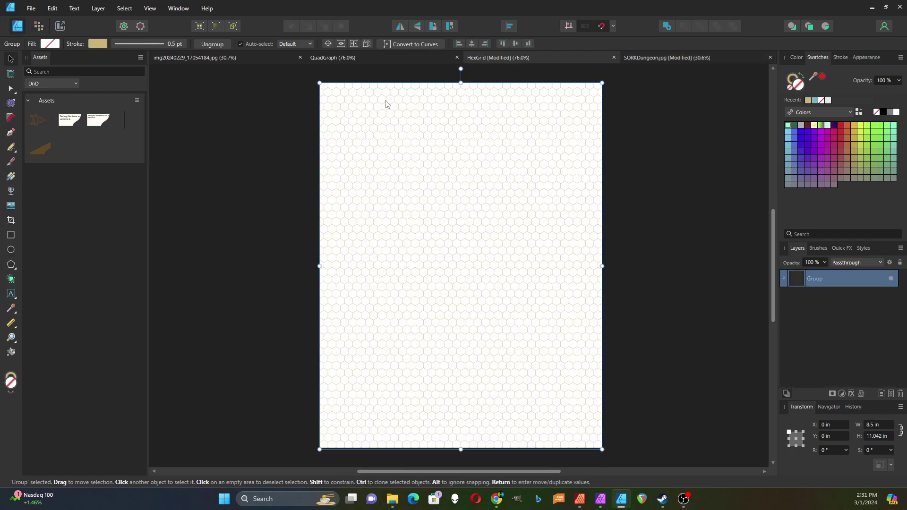
drag(311, 77, 645, 454)
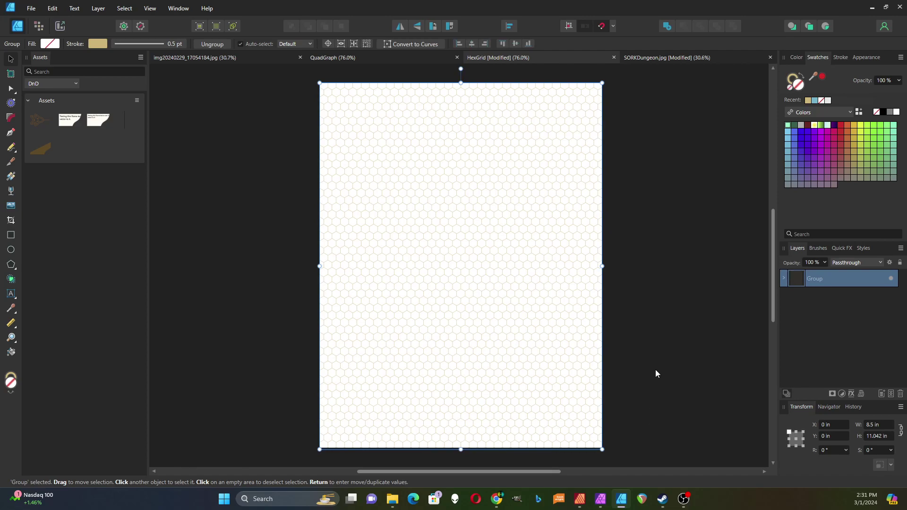
click(271, 57)
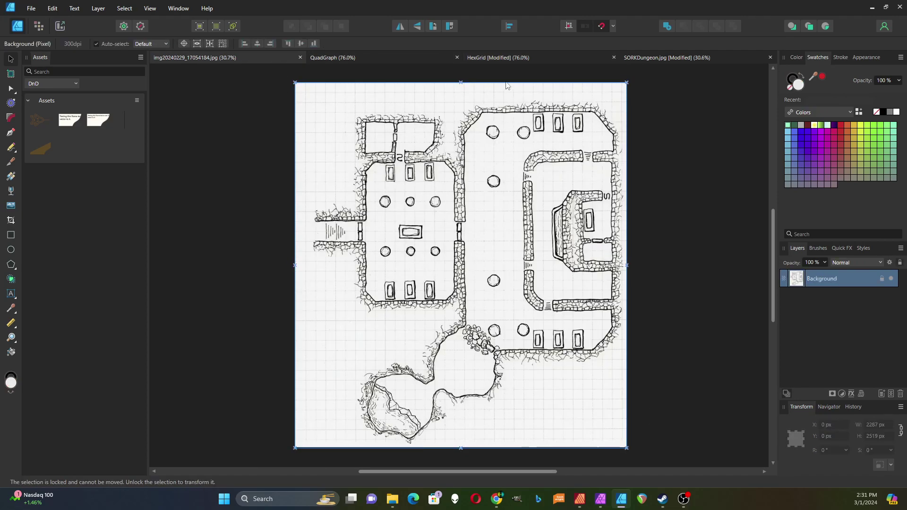
click(656, 55)
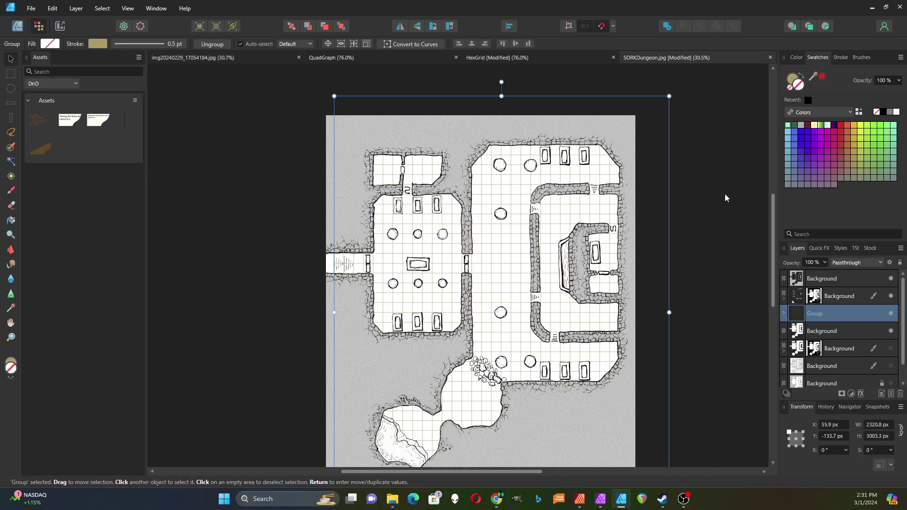
click(721, 200)
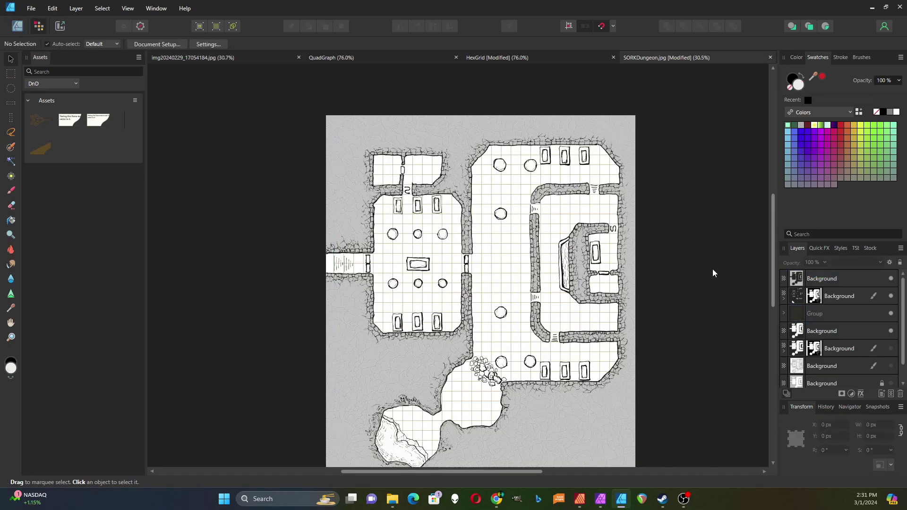
key(ctrl+v)
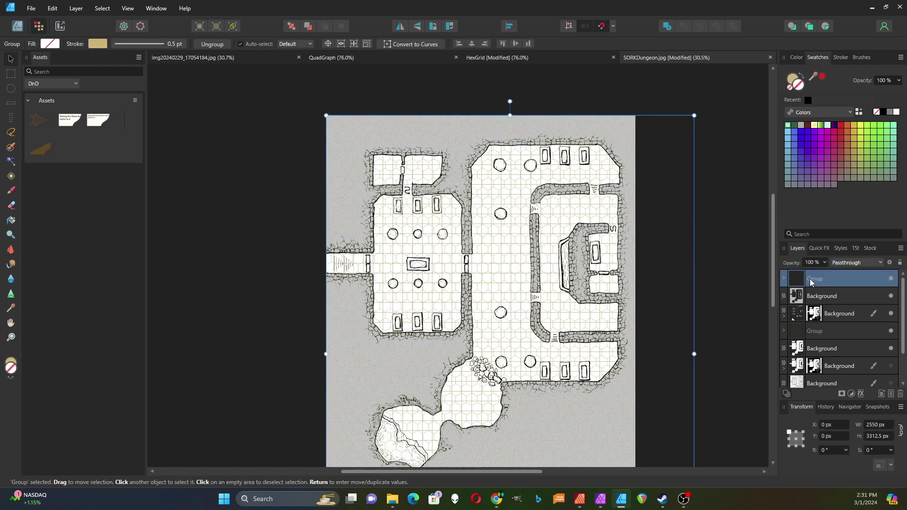
drag(799, 276, 801, 325)
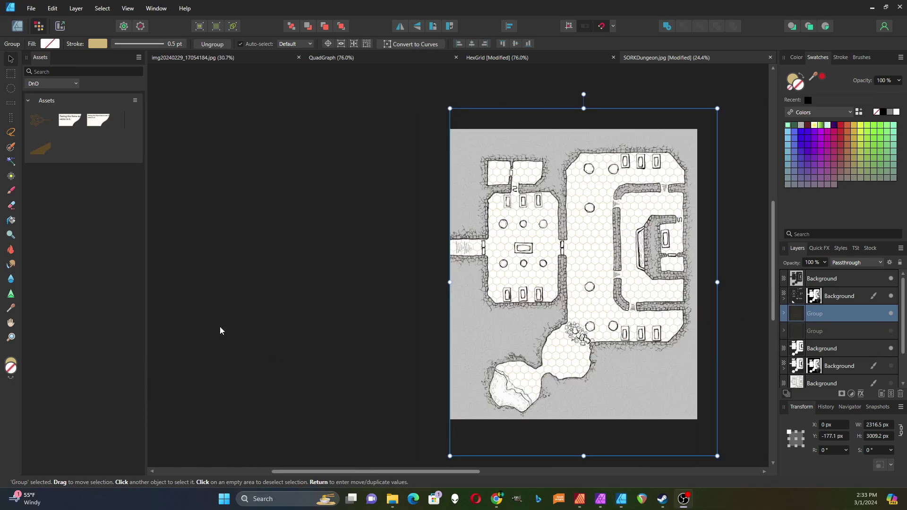
- Compare the hex and square grids on the map by alternating their visibility, leaving the square grid shown and the hex grid hidden
scroll(675, 261, up, 4)
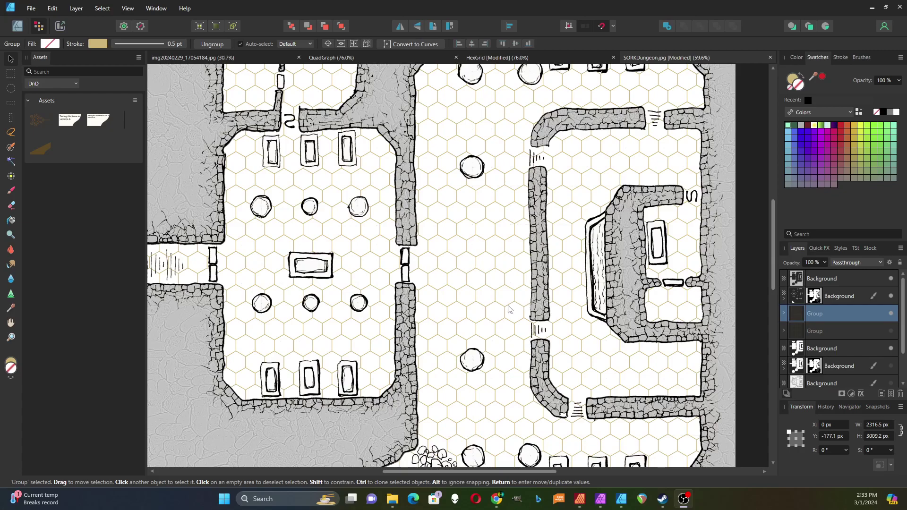
click(891, 314)
click(891, 331)
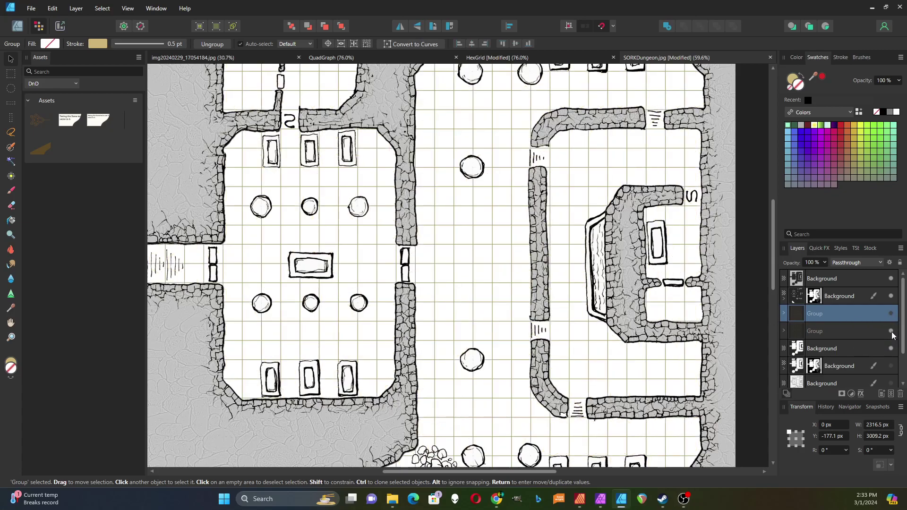
click(892, 333)
click(892, 314)
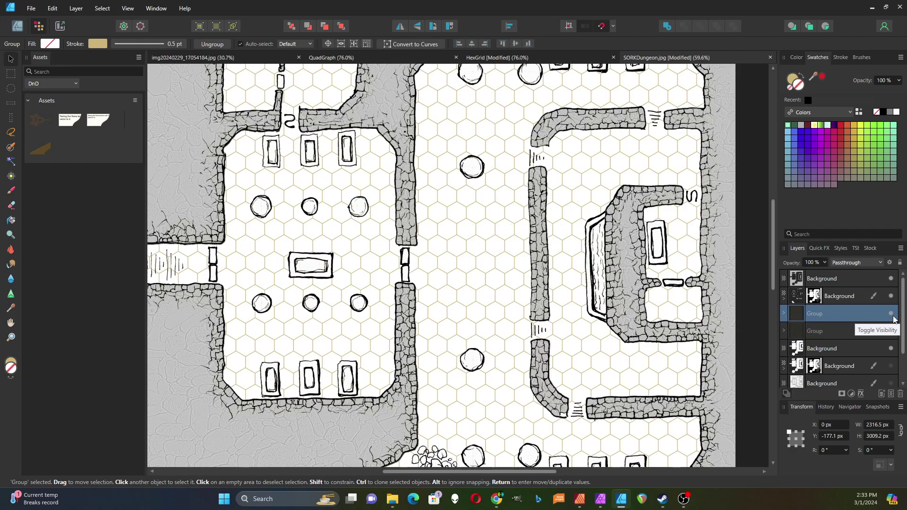
click(892, 314)
click(892, 314)
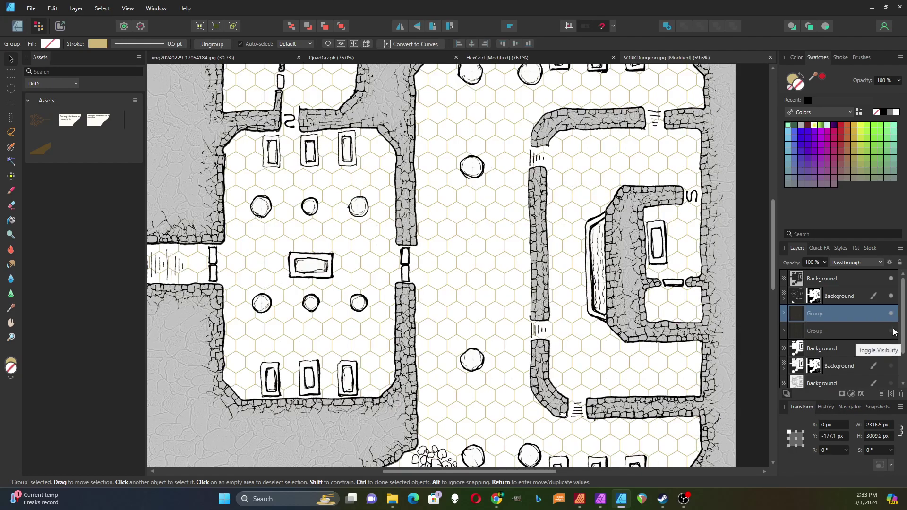
click(891, 332)
click(891, 314)
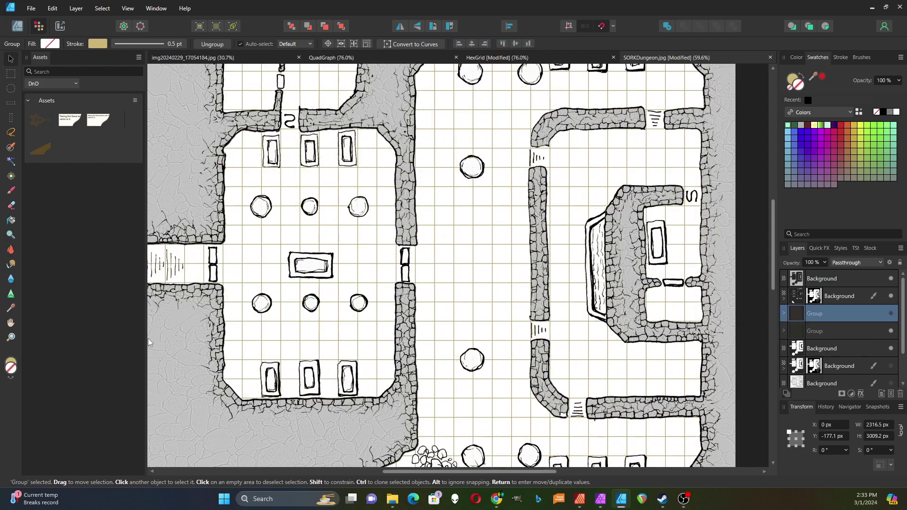
scroll(496, 286, down, 4)
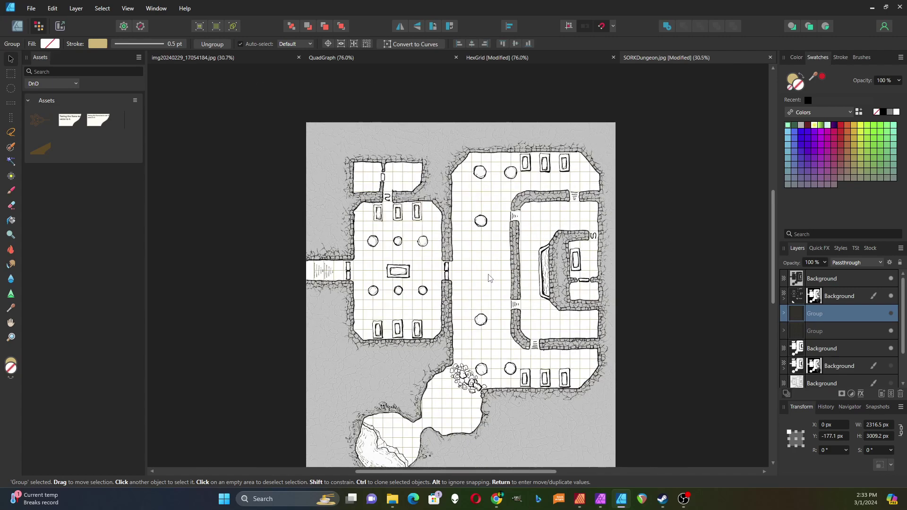